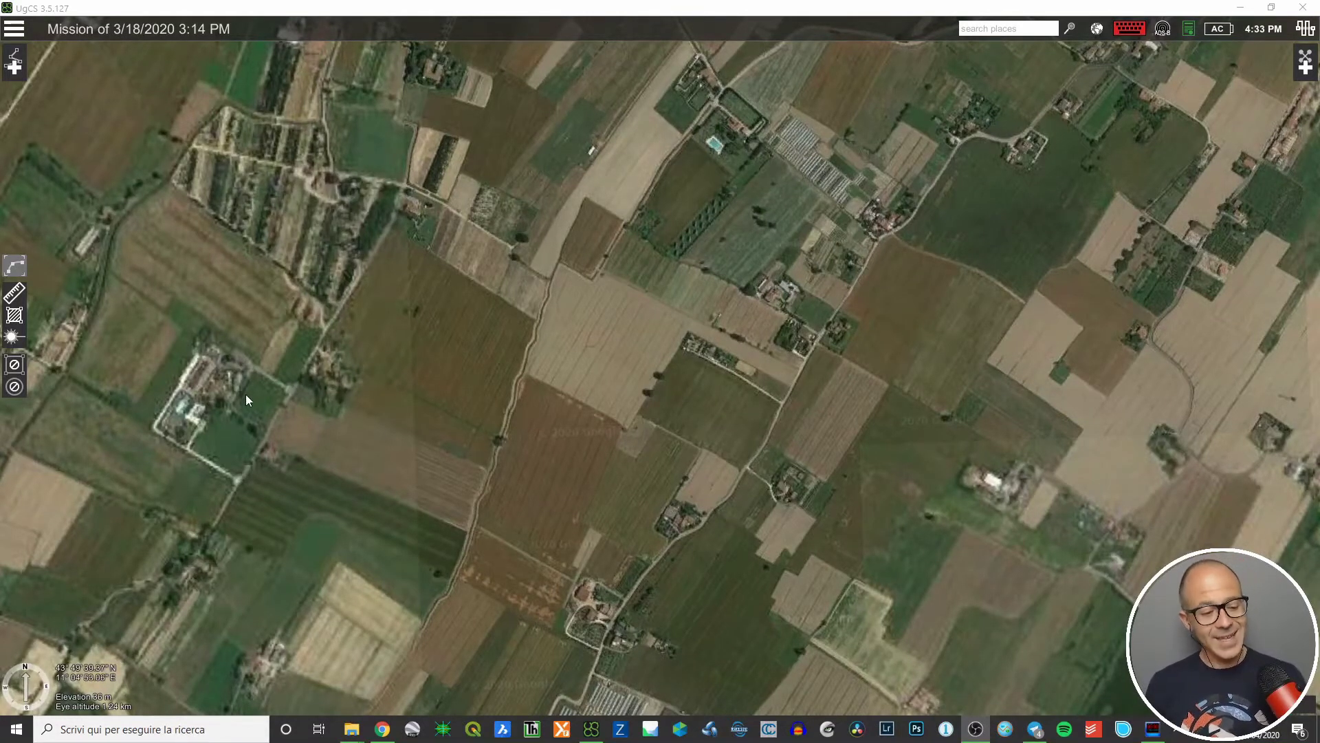
Step: Leave the mission map for the Vehicles list showing the Phantom 4 PRO emulator, Phantom 4 PRO and DJI Spark
click(15, 29)
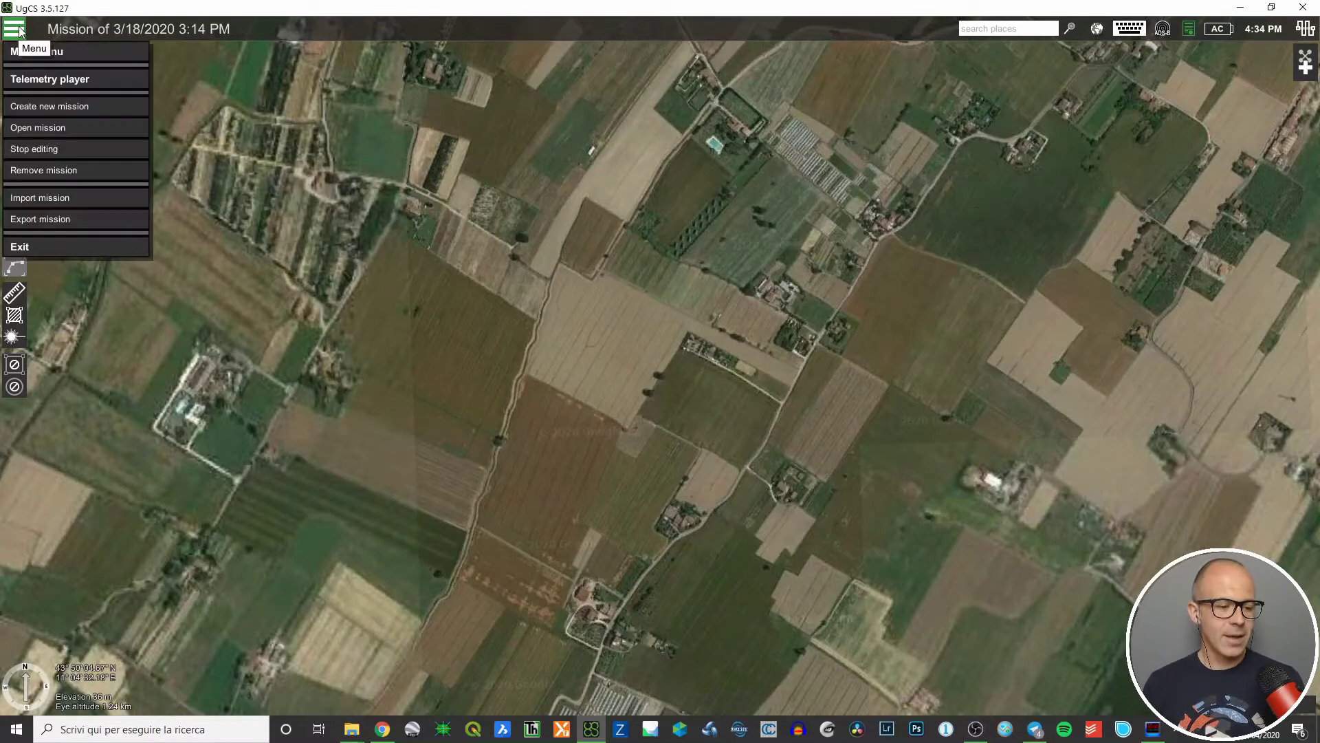
click(96, 51)
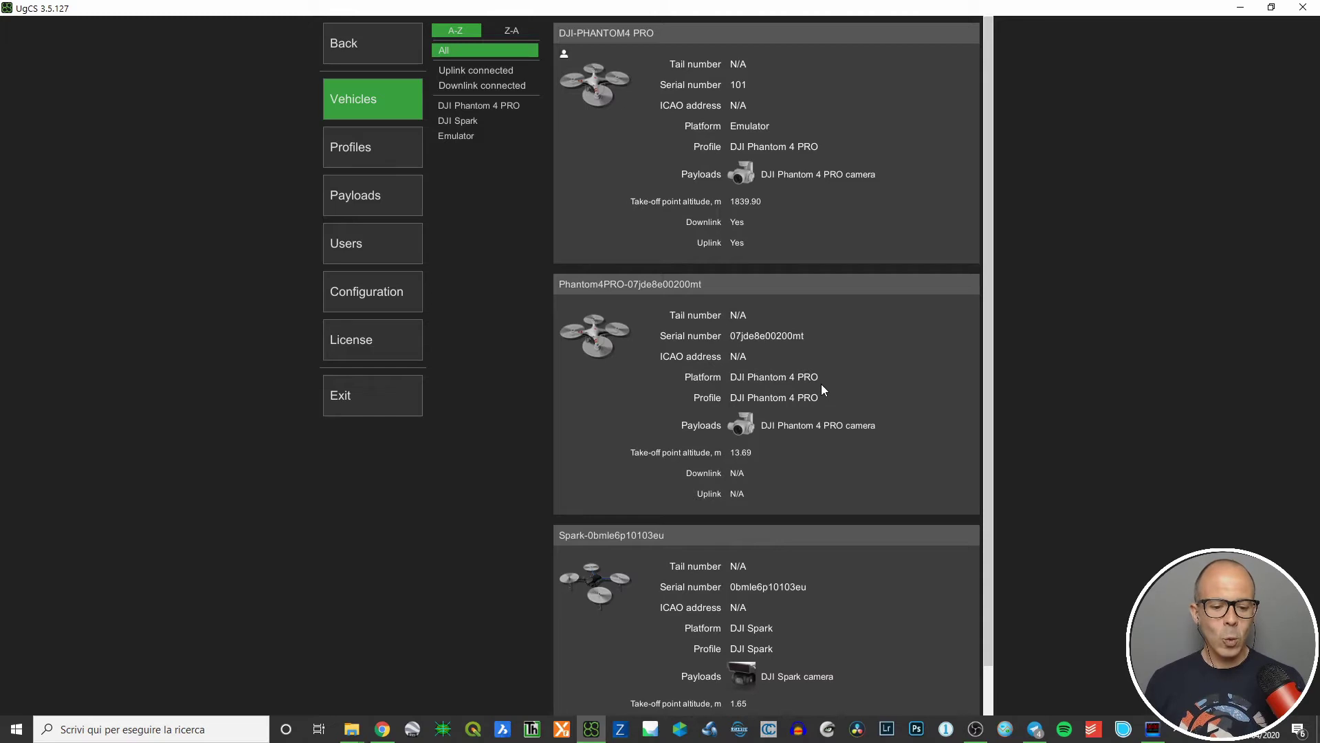
Step: Browse the registered vehicles, then switch to the Profiles page listing ArDrone, ArduCopter and Ardupilot profiles
scroll(782, 347, down, 1)
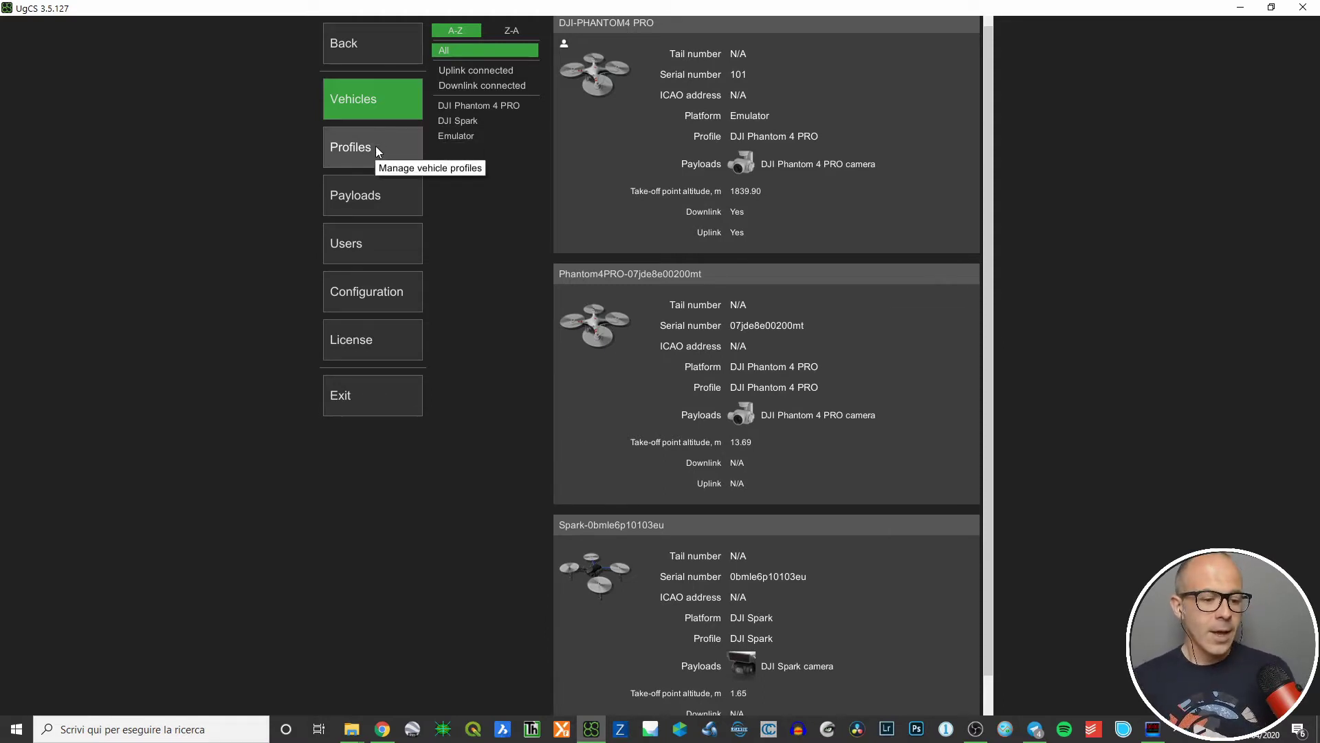
scroll(781, 502, down, 1)
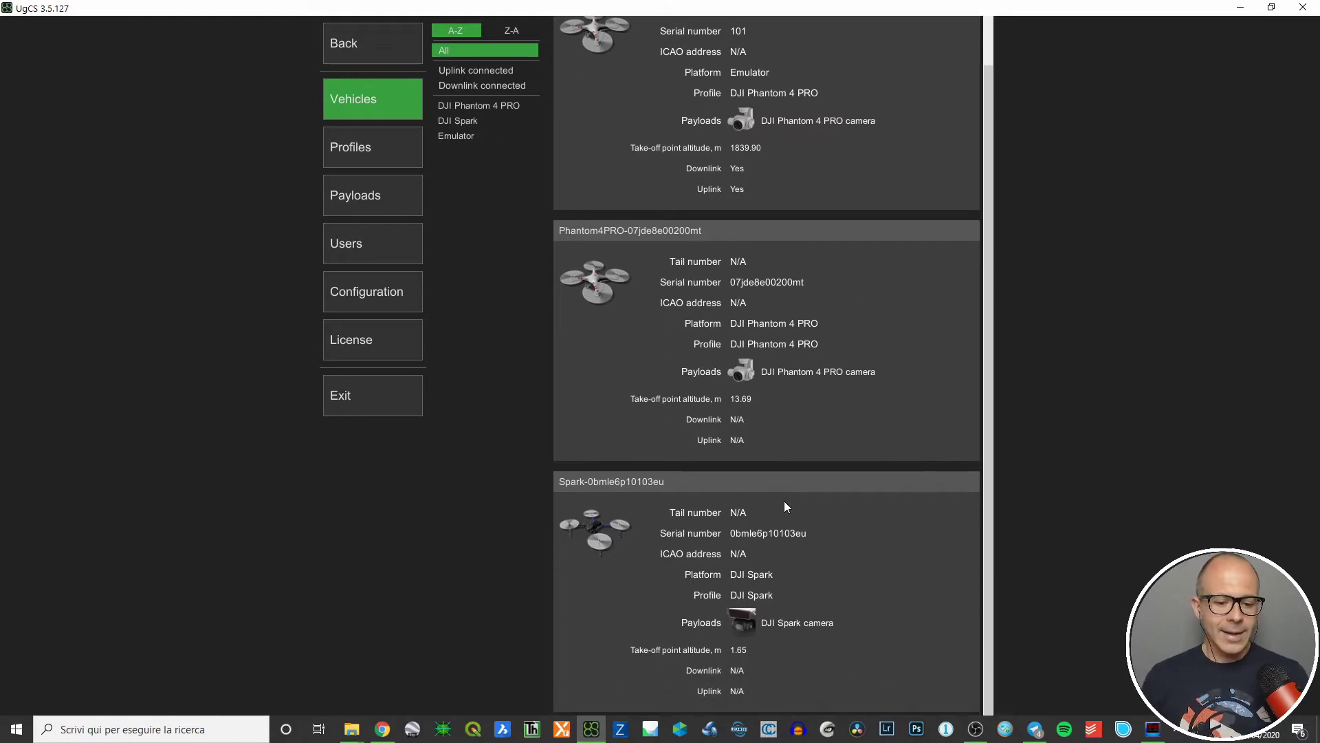
scroll(709, 225, up, 1)
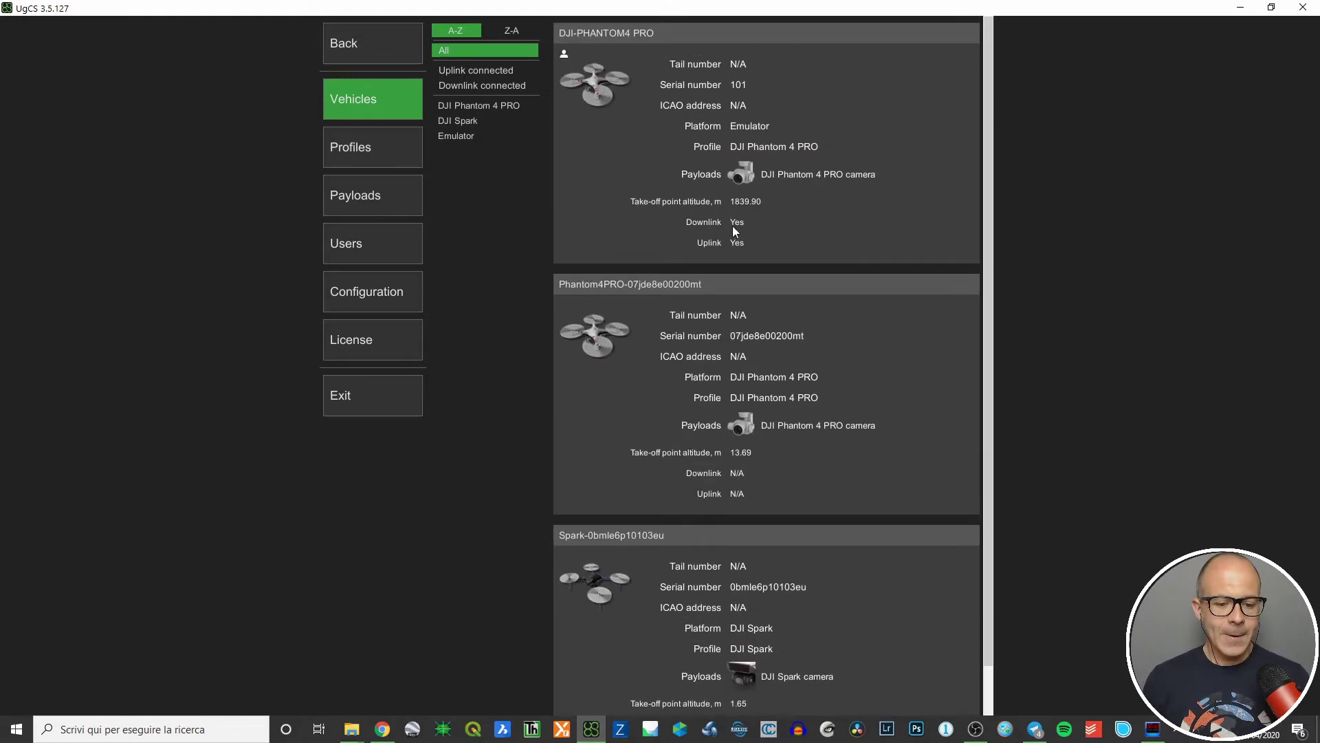
scroll(743, 490, down, 1)
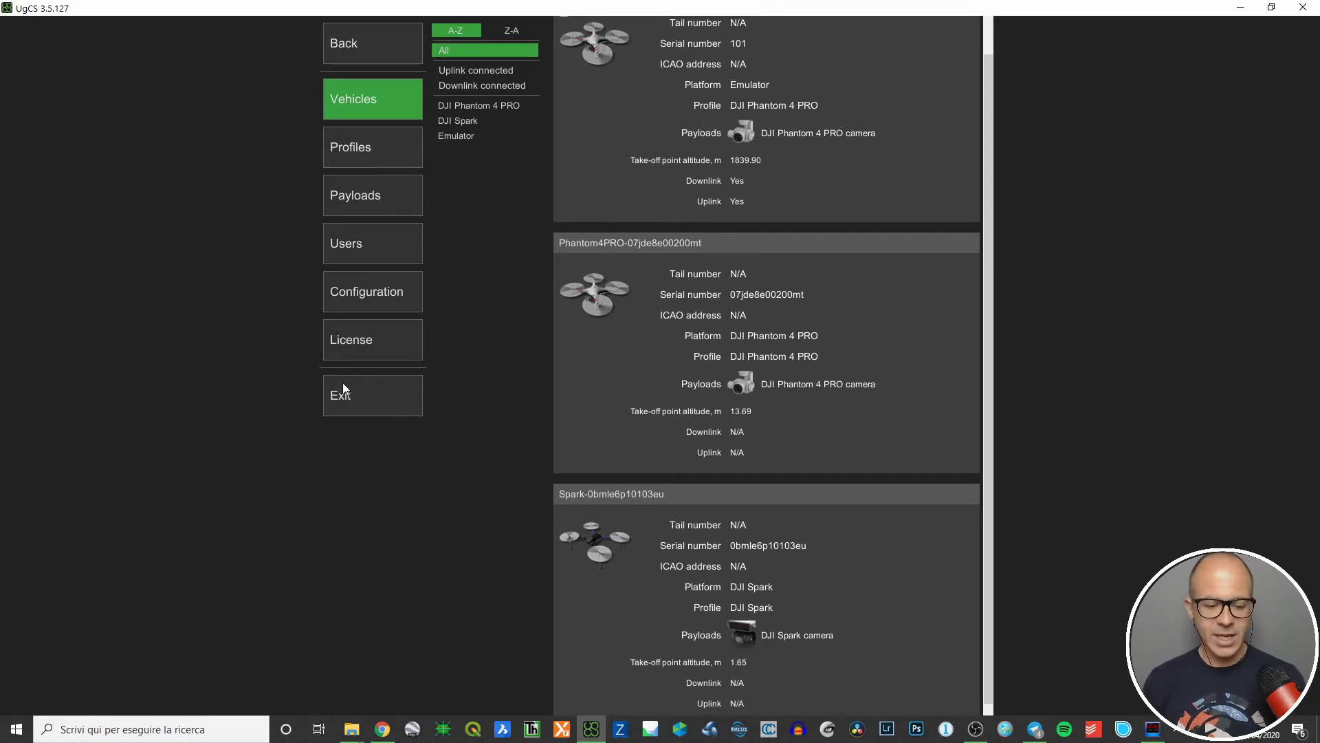
click(367, 159)
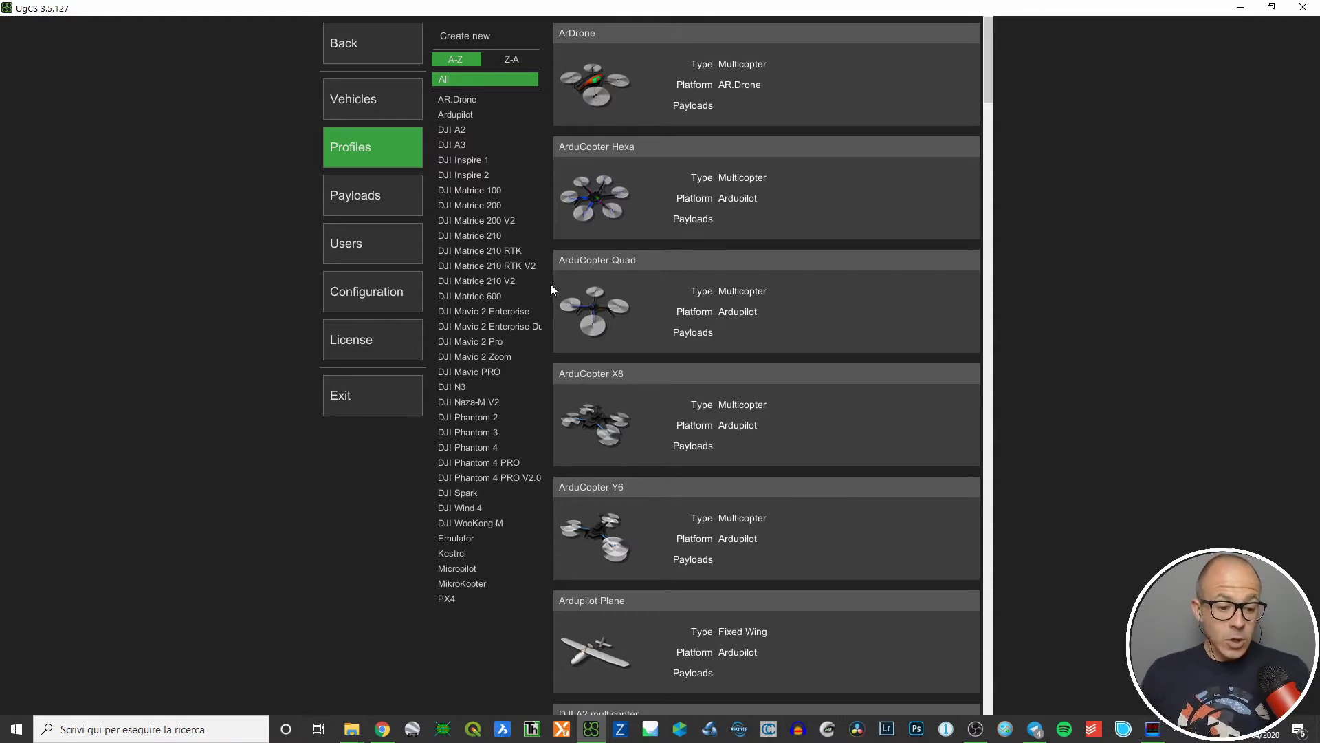
Step: Open the DJI Phantom 4 PRO profile and scroll through its battery, GPS, telemetry and routing settings
click(482, 462)
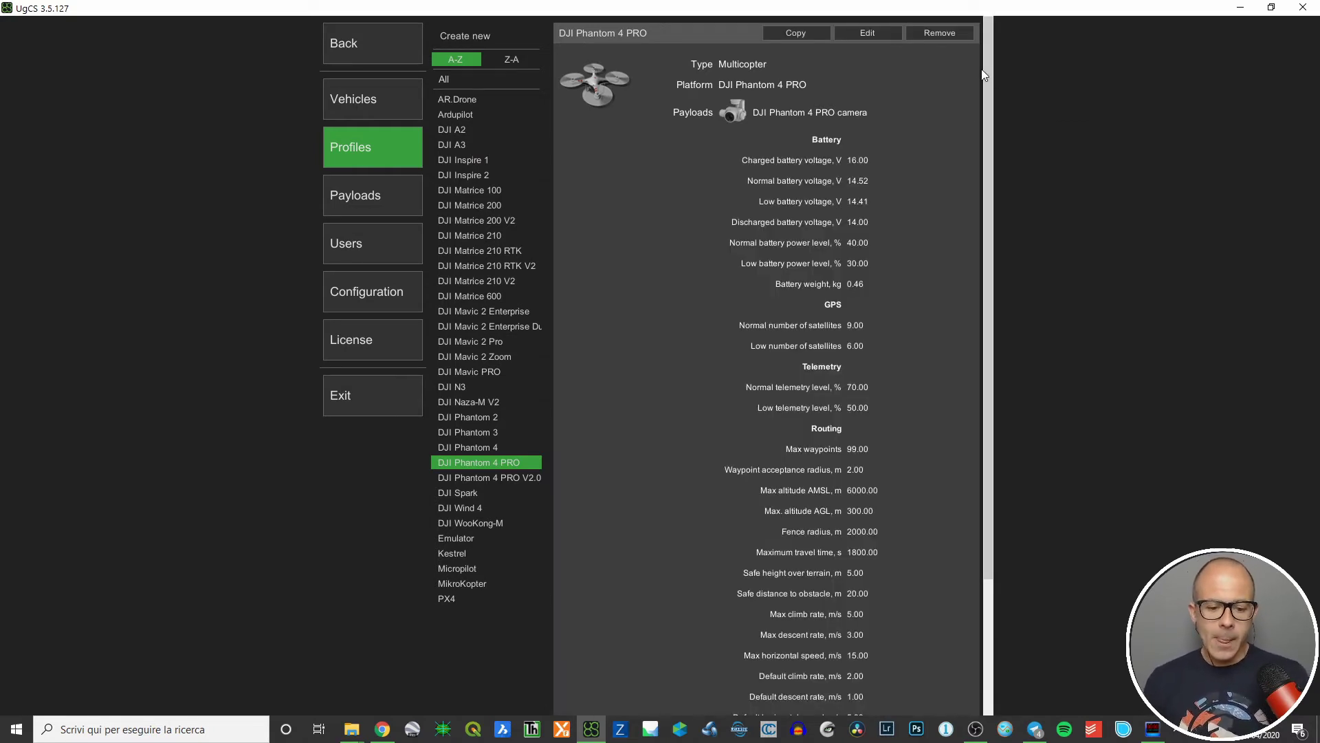
drag(984, 66, 984, 135)
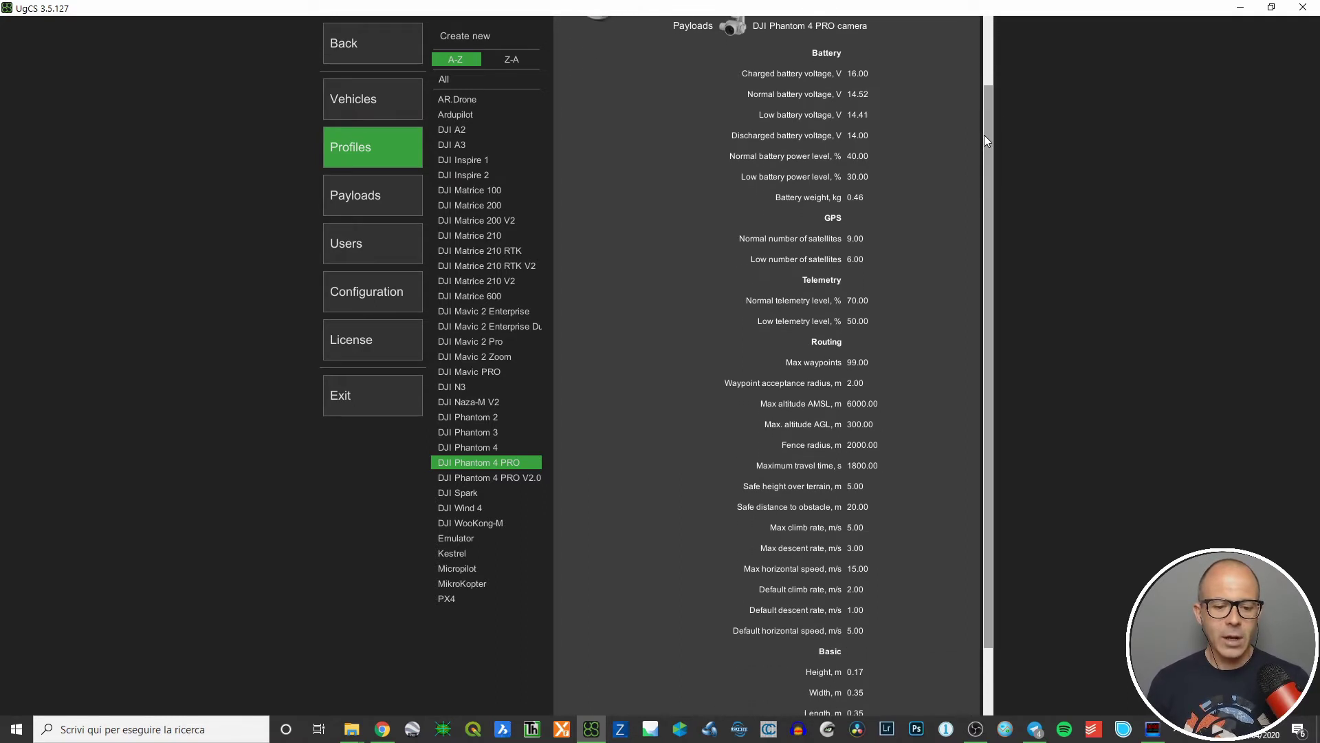
scroll(833, 79, up, 2)
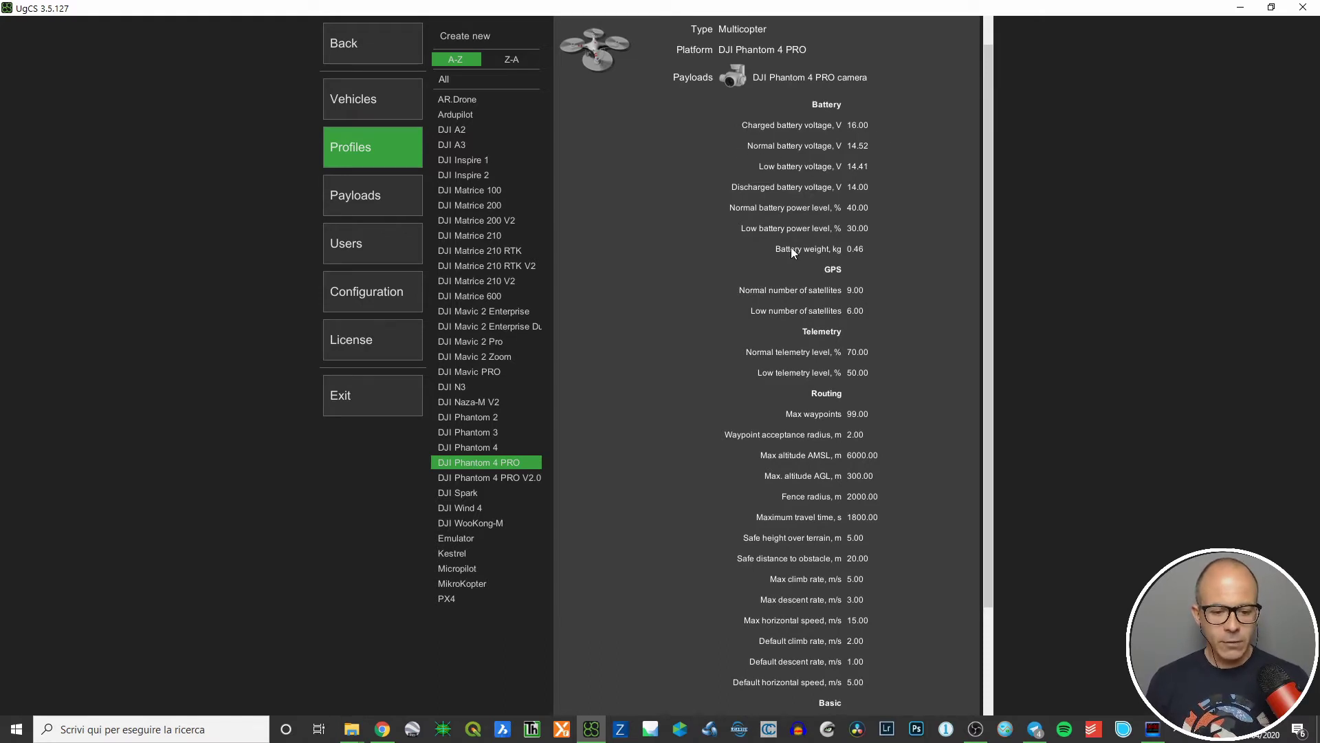
drag(989, 138, 1000, 227)
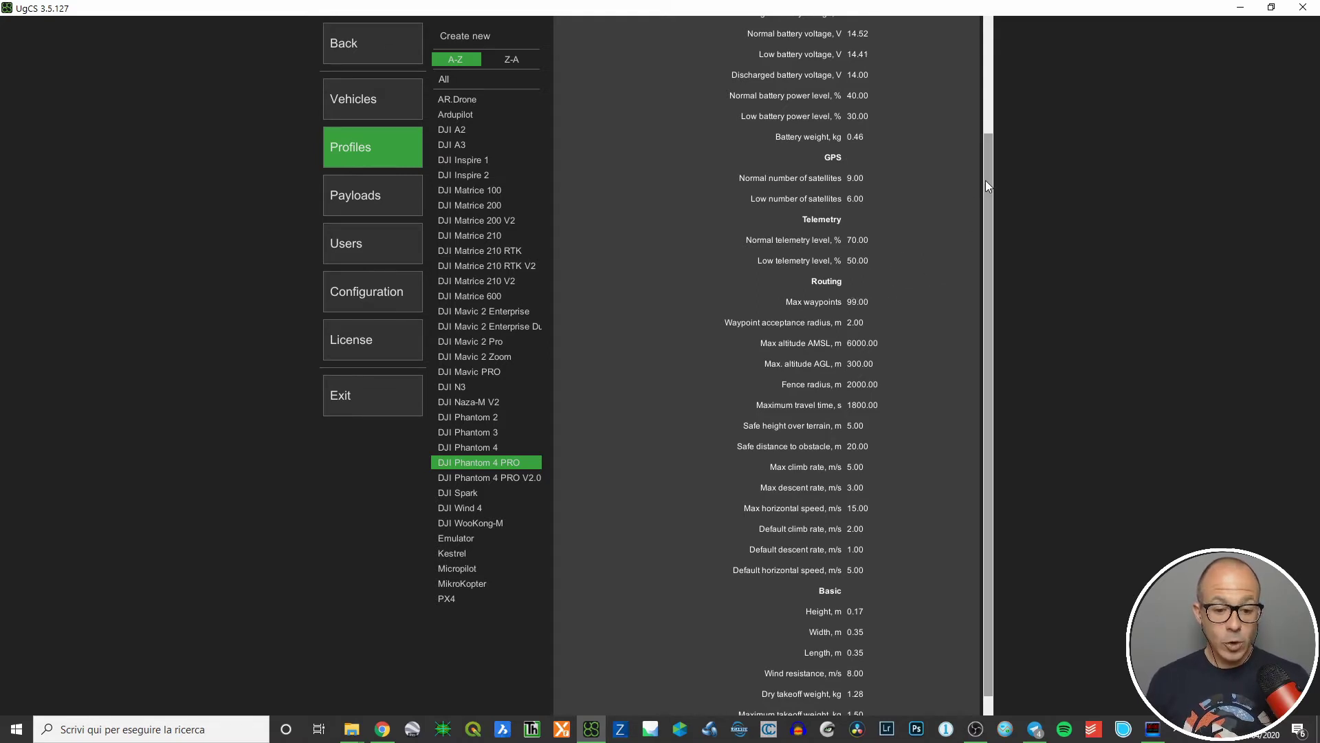
scroll(985, 206, down, 1)
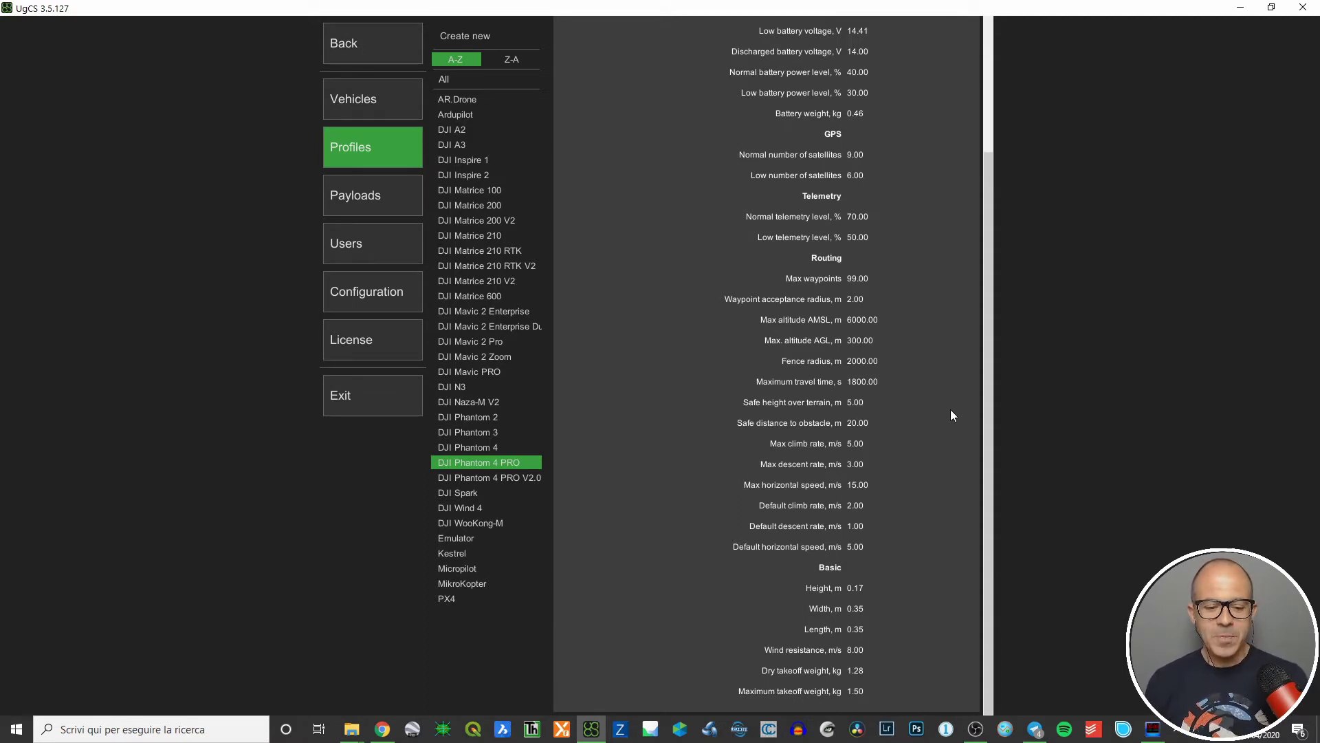
drag(988, 402, 968, 240)
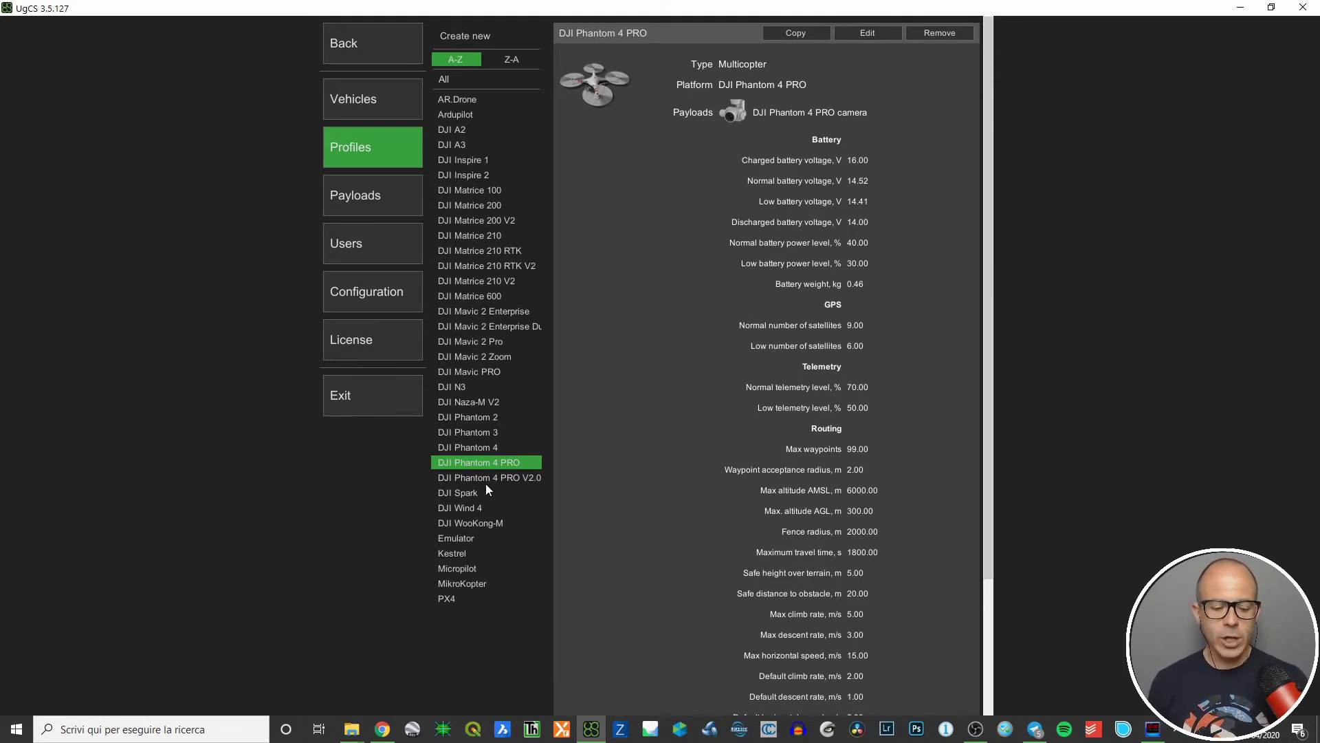
Step: Create an editable copy of the DJI Phantom 4 PRO profile, 'DJI Phantom 4 PRO - Copy'
click(815, 34)
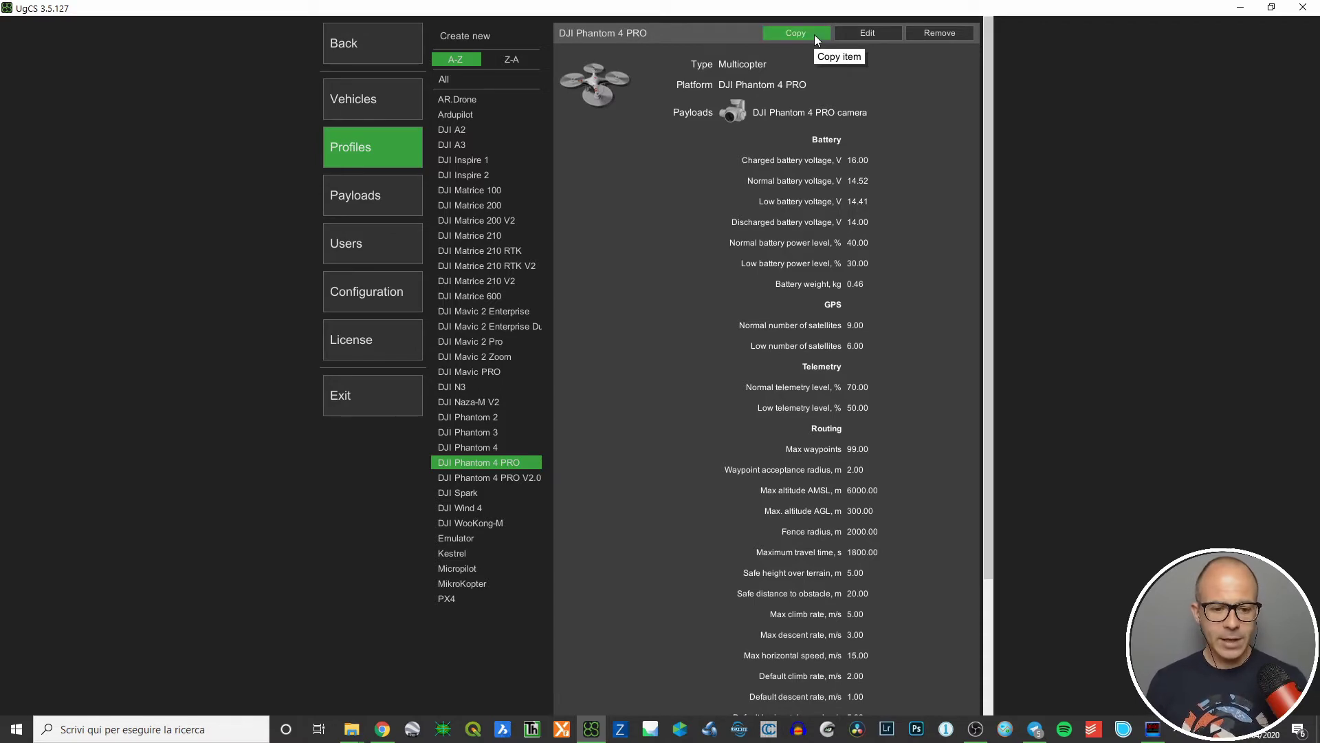
click(813, 34)
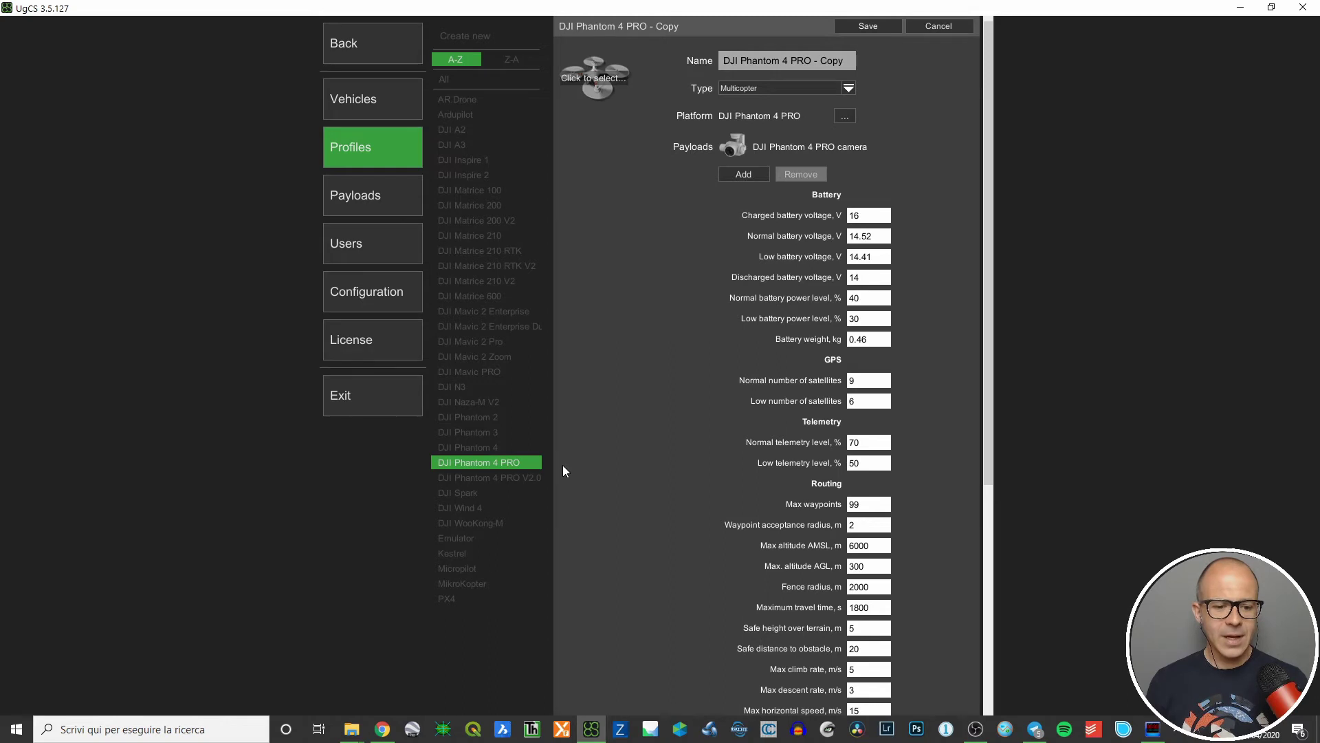
click(836, 63)
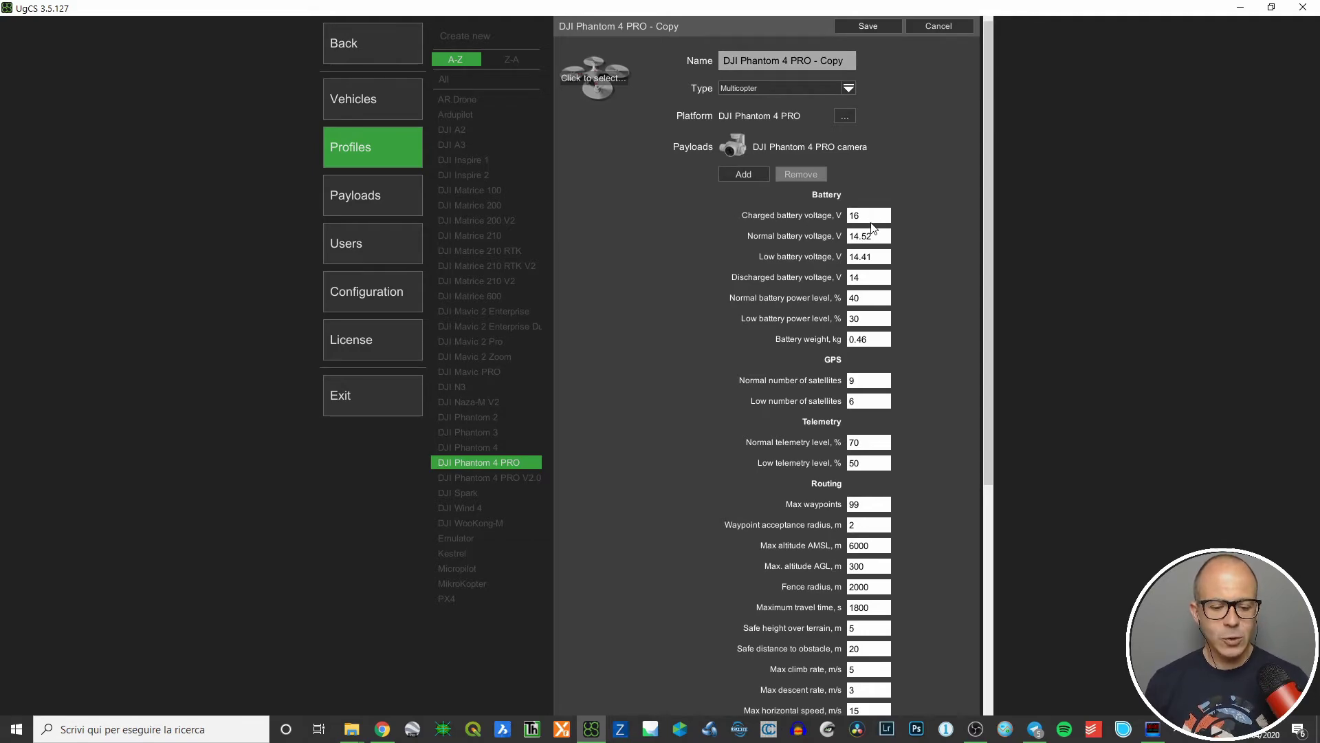
drag(991, 108, 991, 228)
scroll(1000, 274, down, 5)
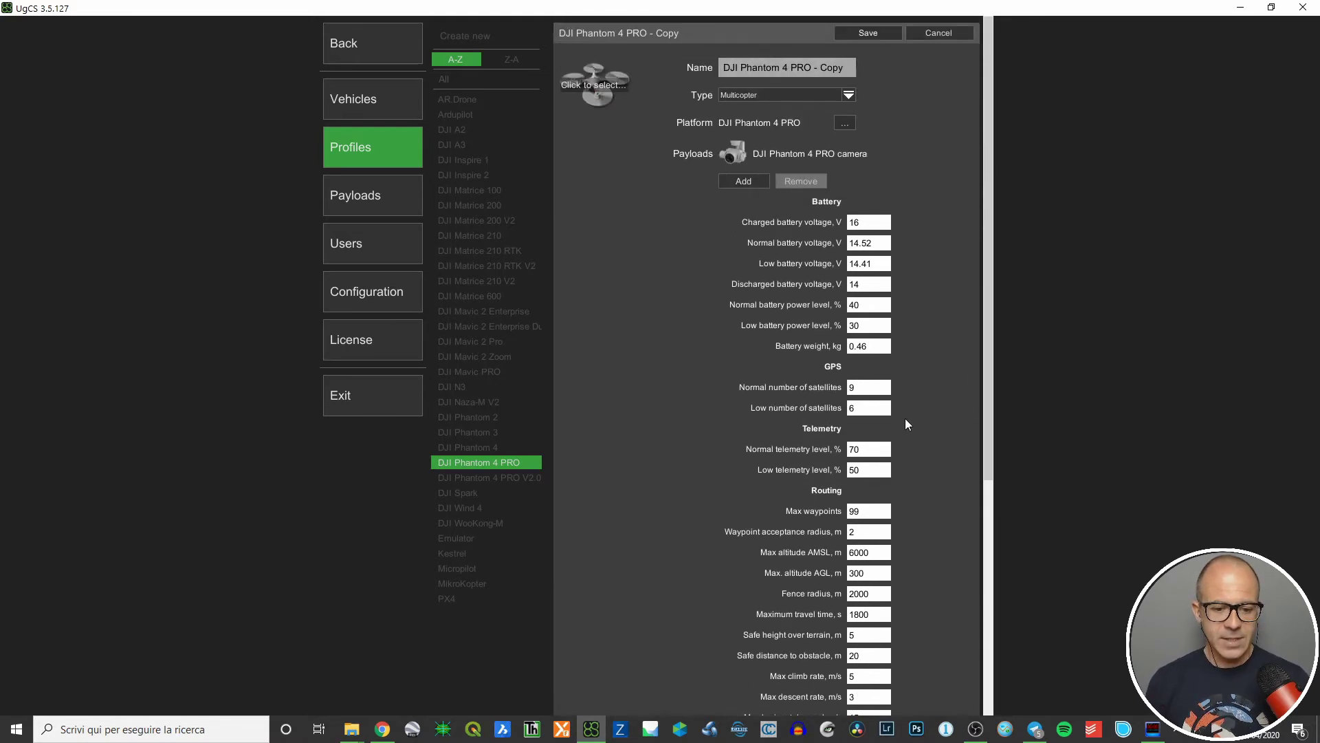
Step: Set the copy's charged voltage to 14 V, normal telemetry to 50% and obstacle distance to 10 m
click(870, 224)
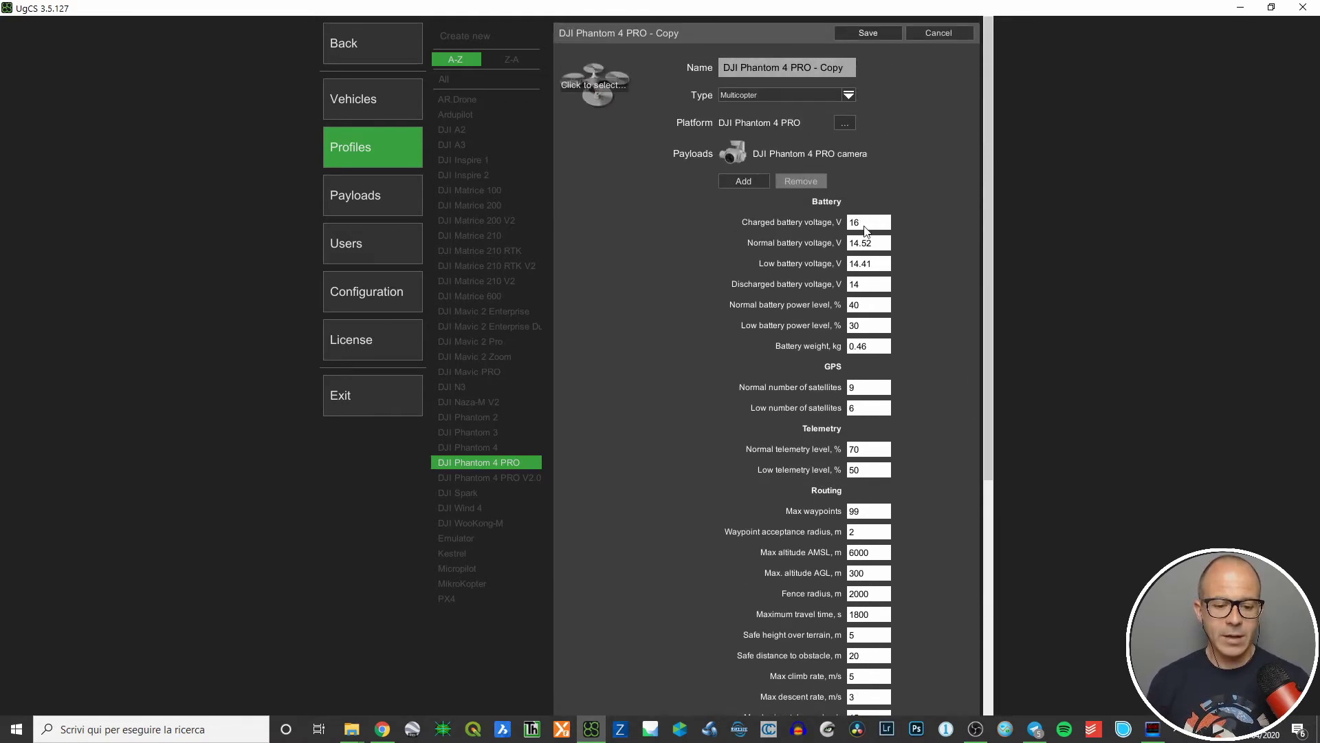
text(14)
click(868, 449)
text(50)
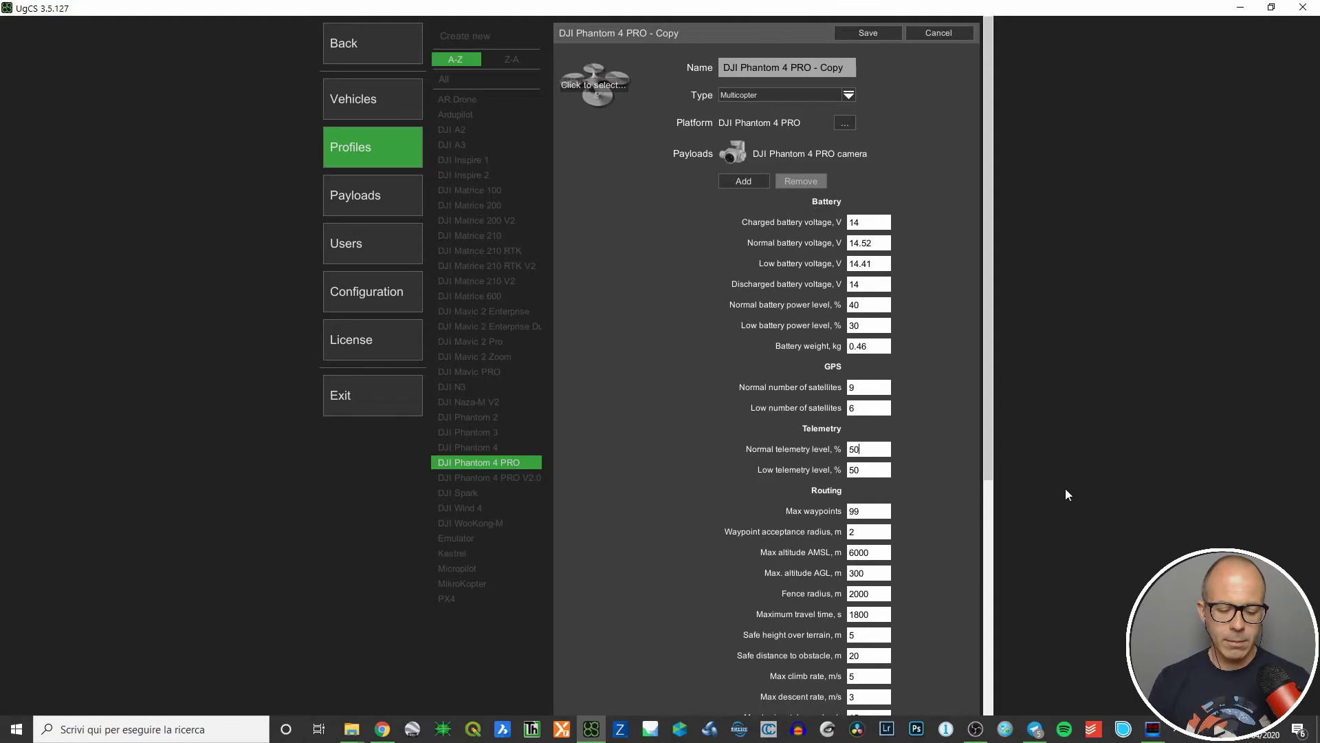
scroll(908, 493, down, 3)
click(872, 543)
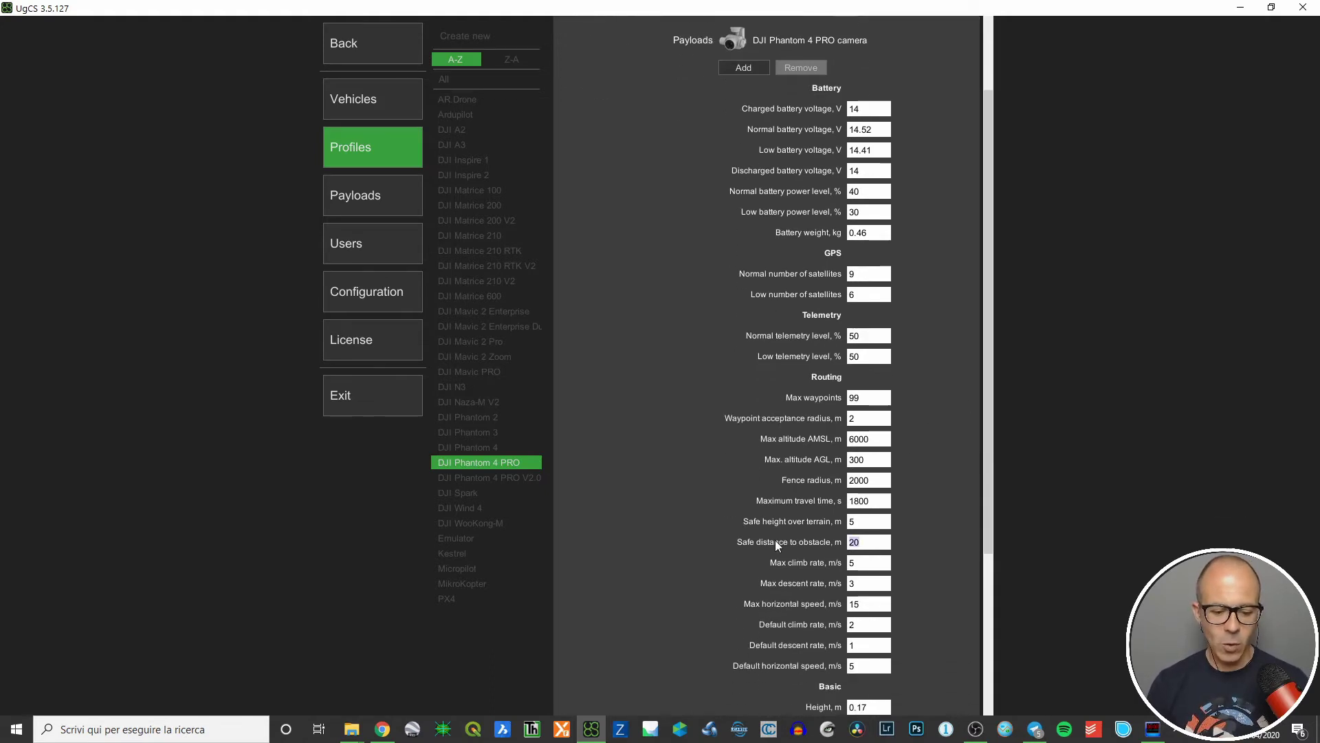
text(10)
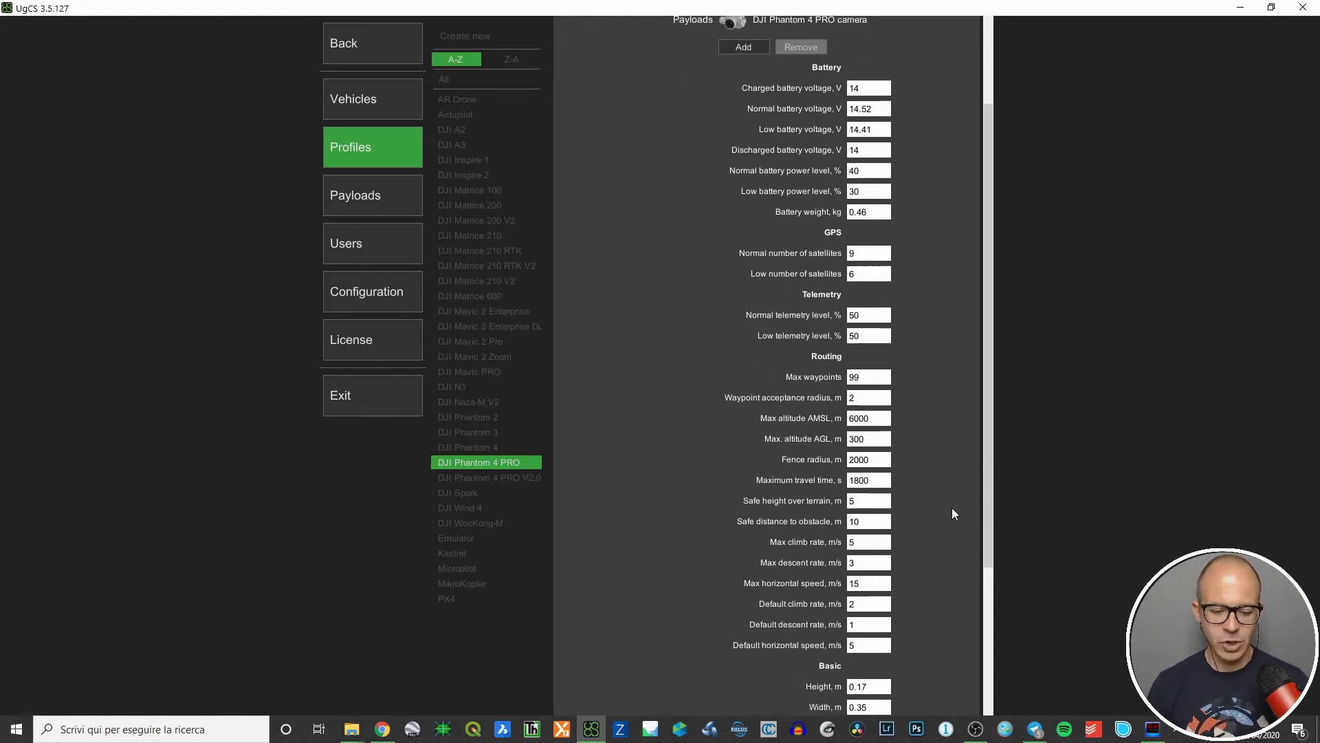
scroll(952, 508, down, 3)
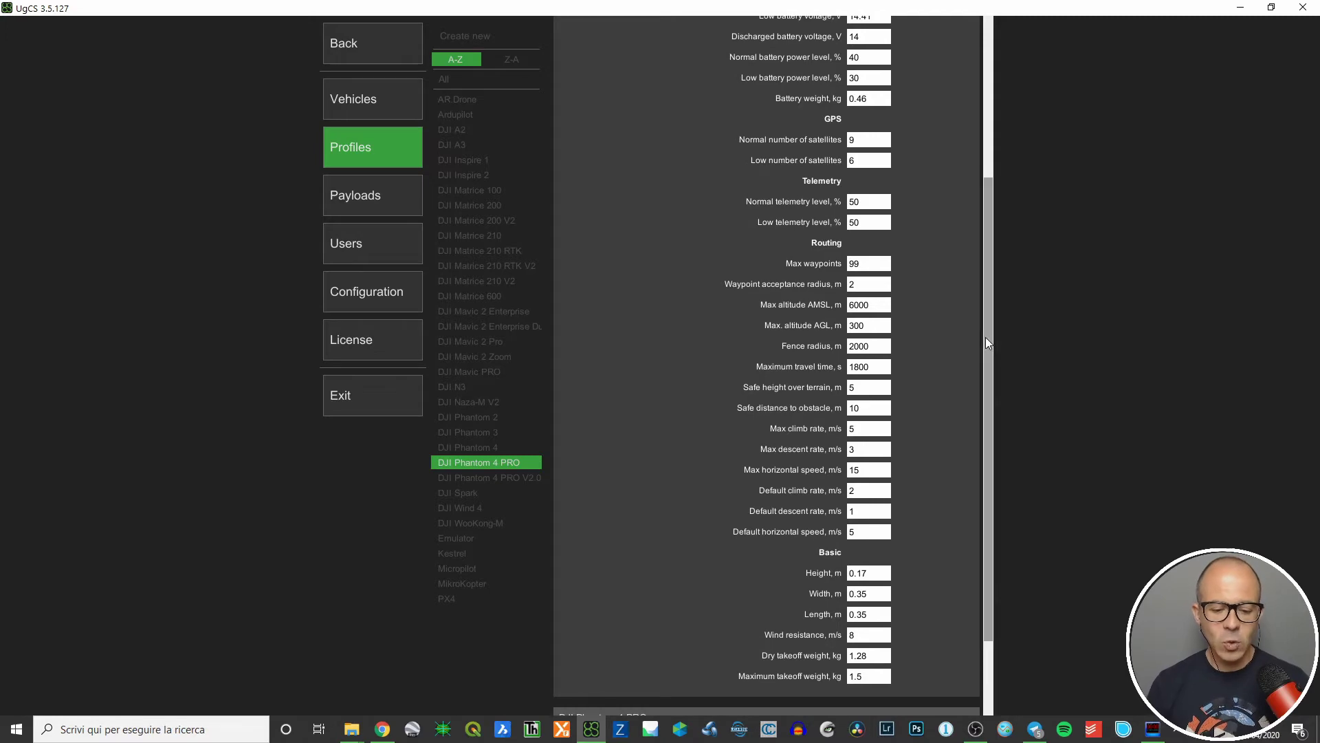
drag(988, 337, 963, 71)
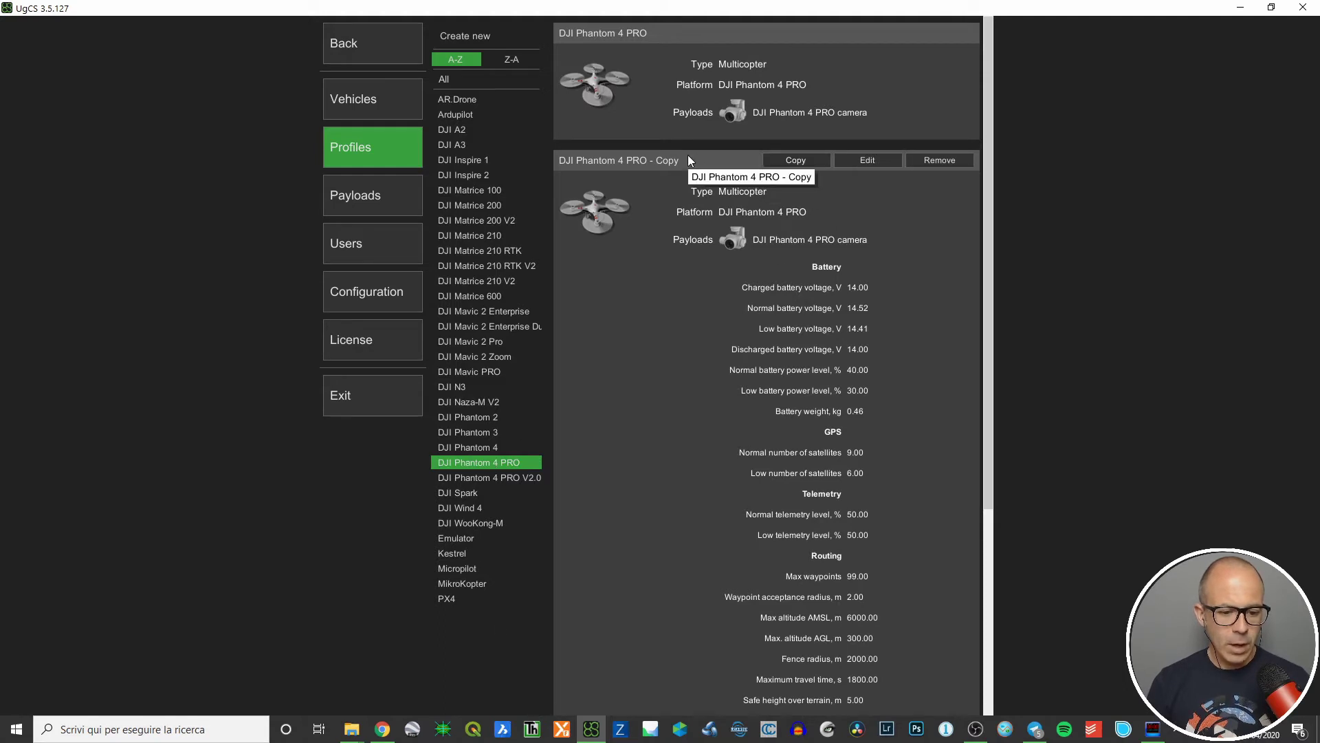
Step: Remove the 'DJI Phantom 4 PRO - Copy' profile and expand the original DJI Phantom 4 PRO card
click(483, 448)
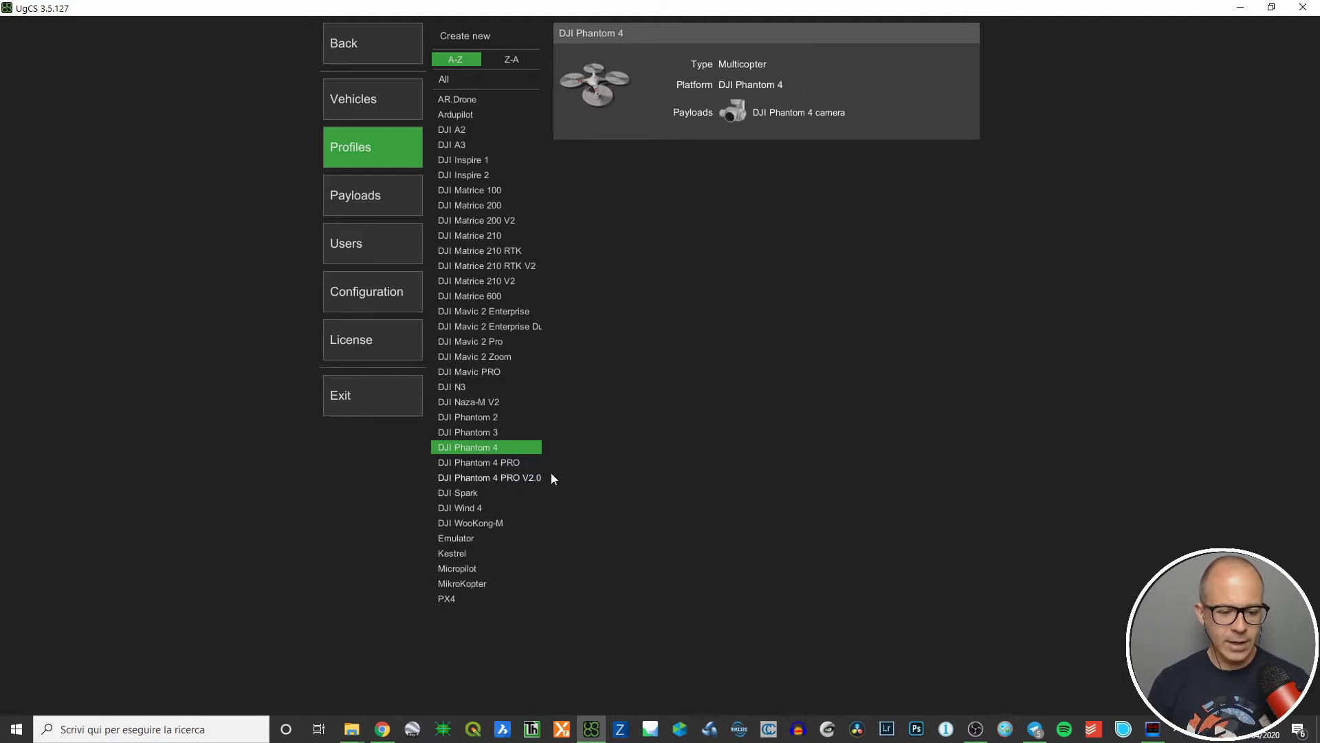
click(474, 463)
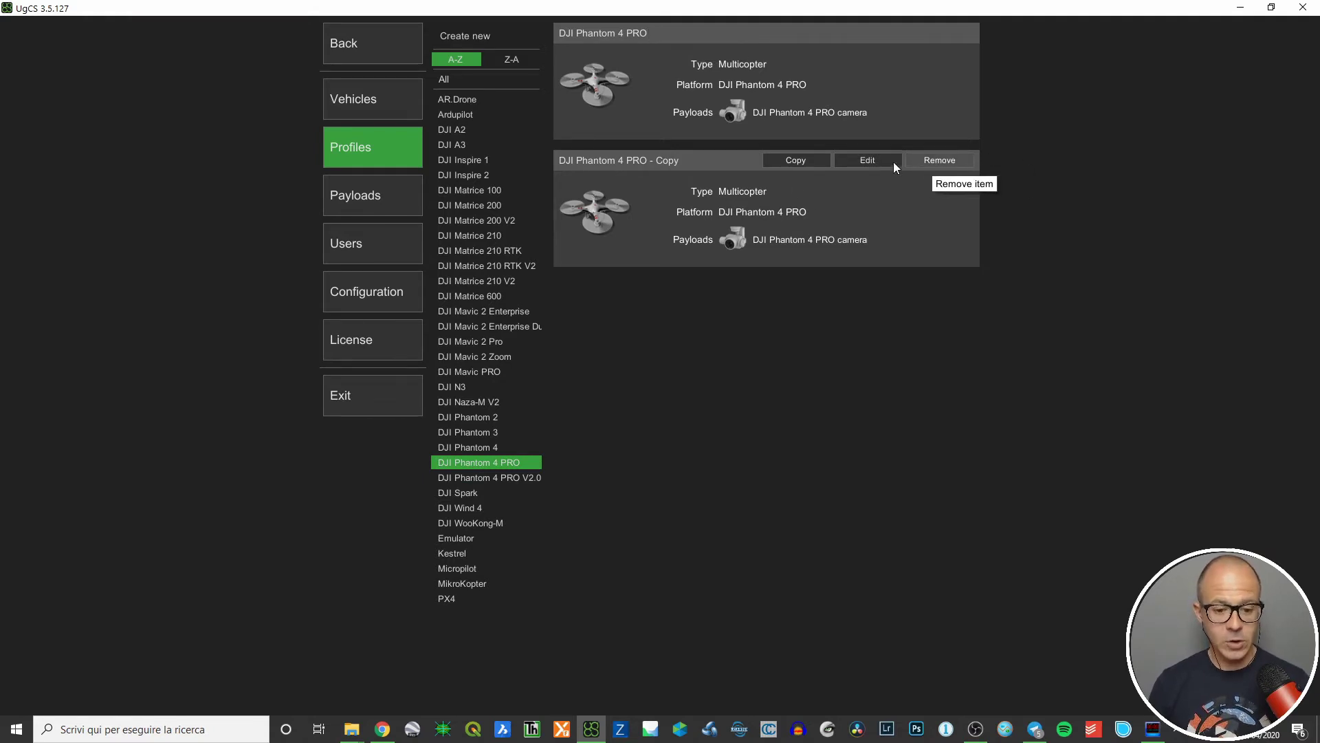
click(948, 163)
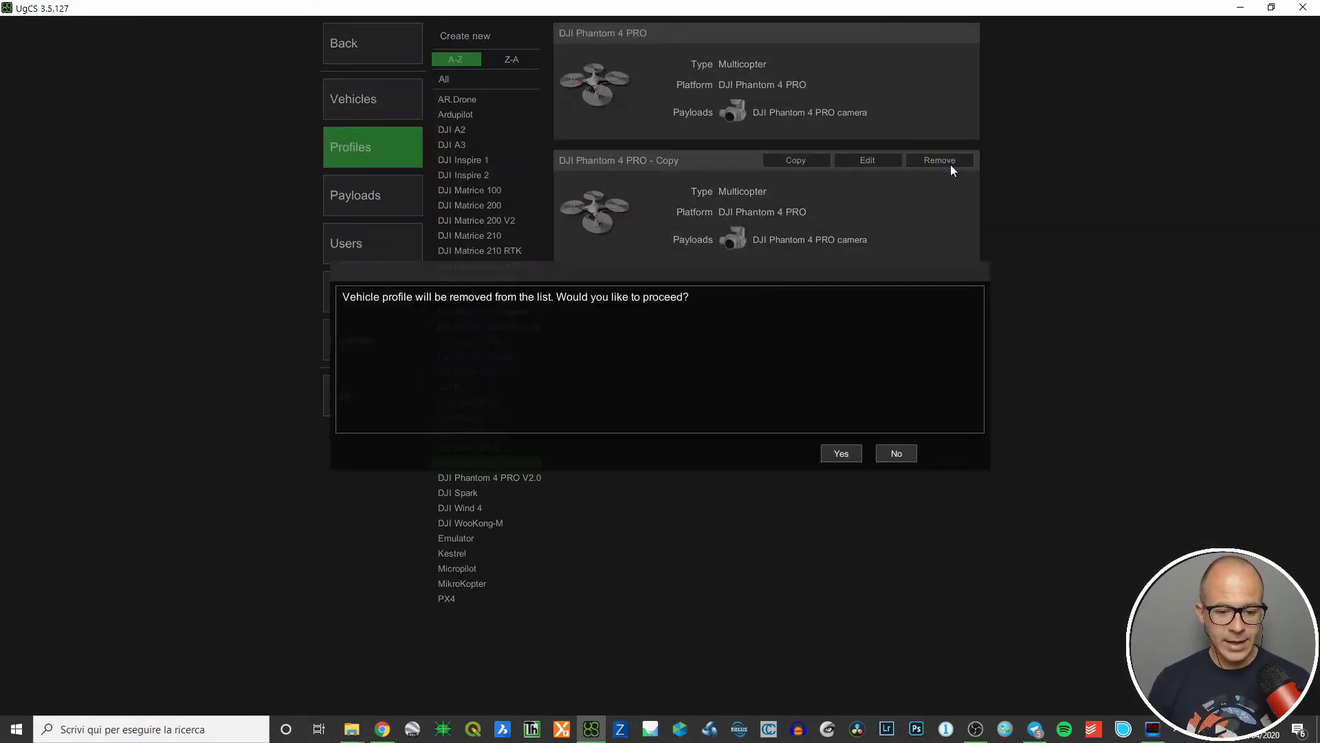
click(839, 454)
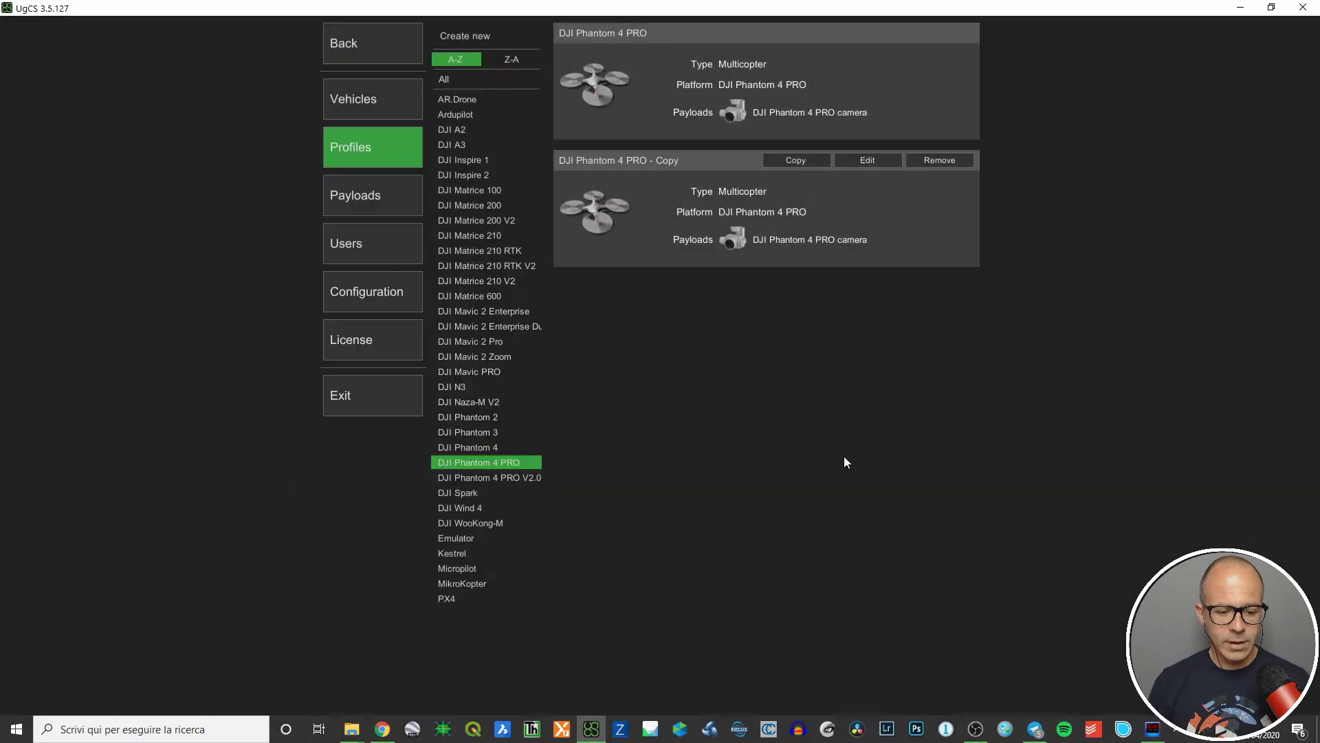
click(718, 34)
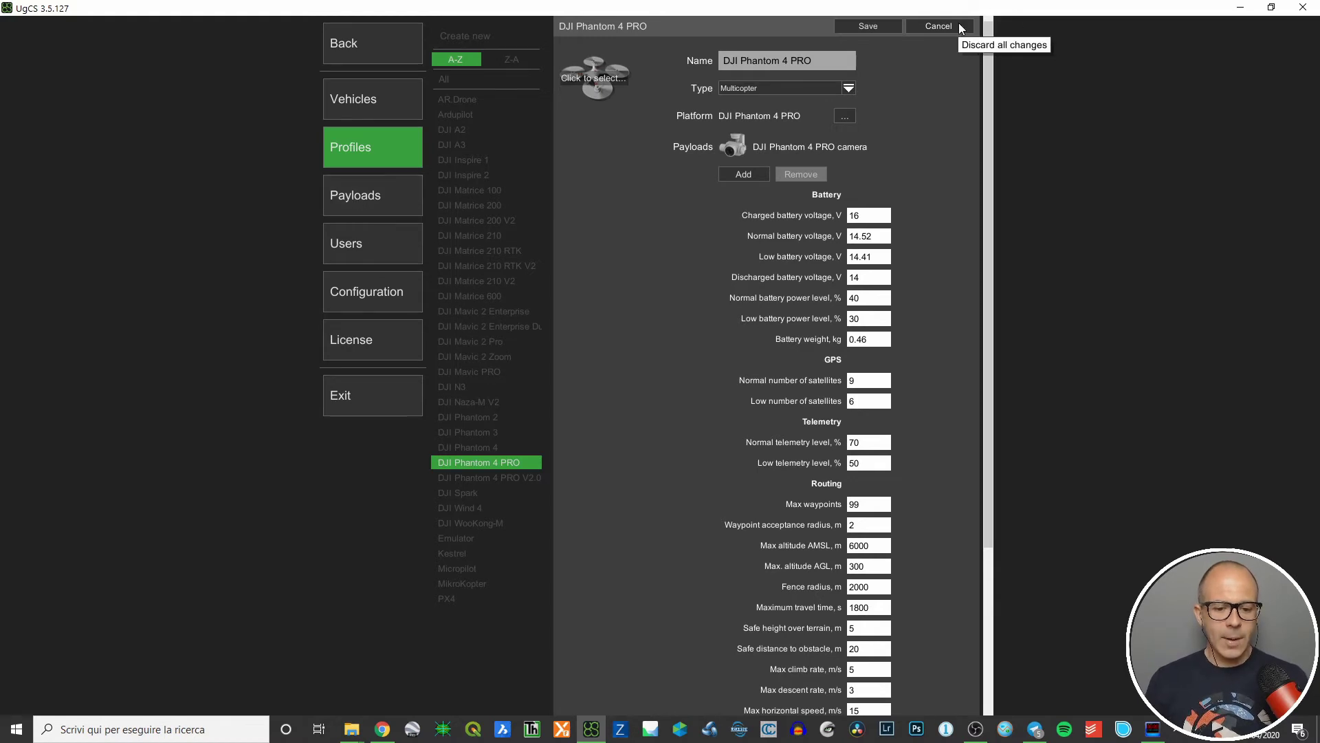
Step: Cancel the DJI Phantom 4 PRO edit form, keeping 16 V and 70% telemetry unchanged
click(939, 26)
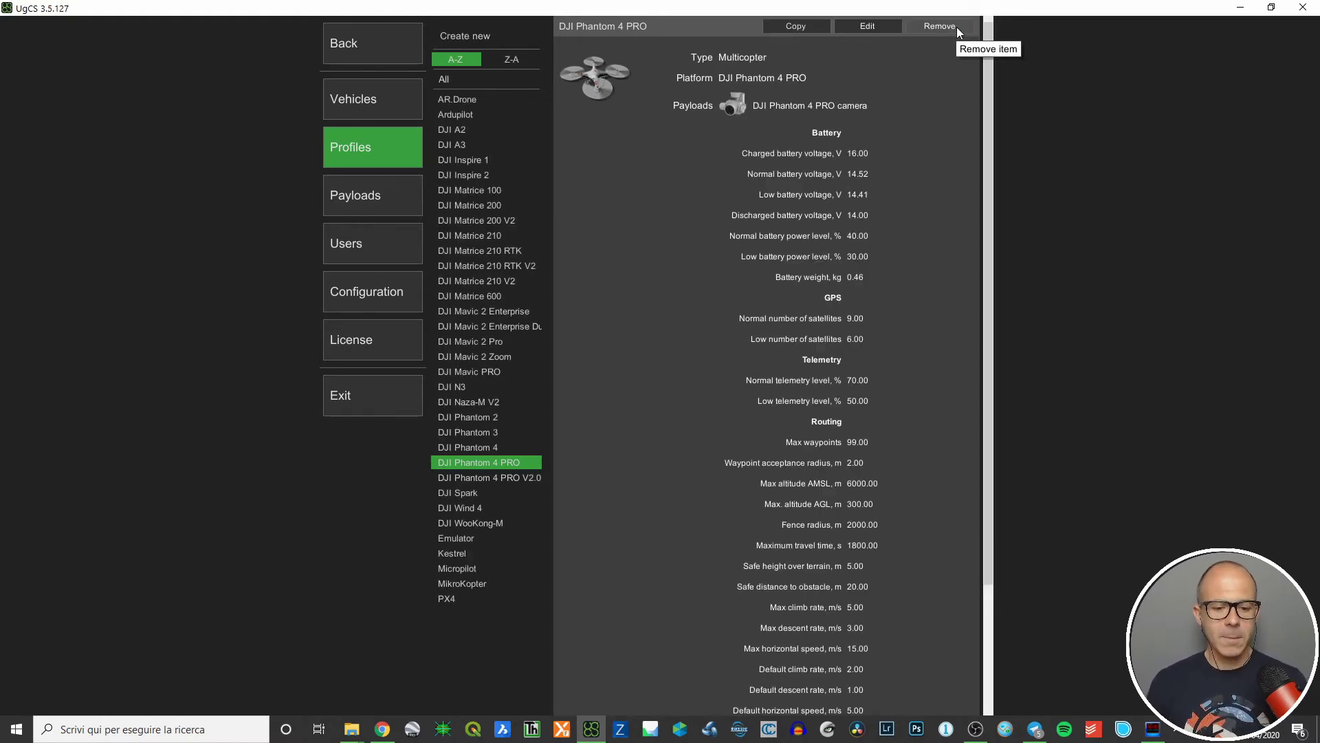
Step: Show the DJI Phantom 4 PRO camera payload details: 8.80 mm focal length, 5472×3648 px
click(369, 200)
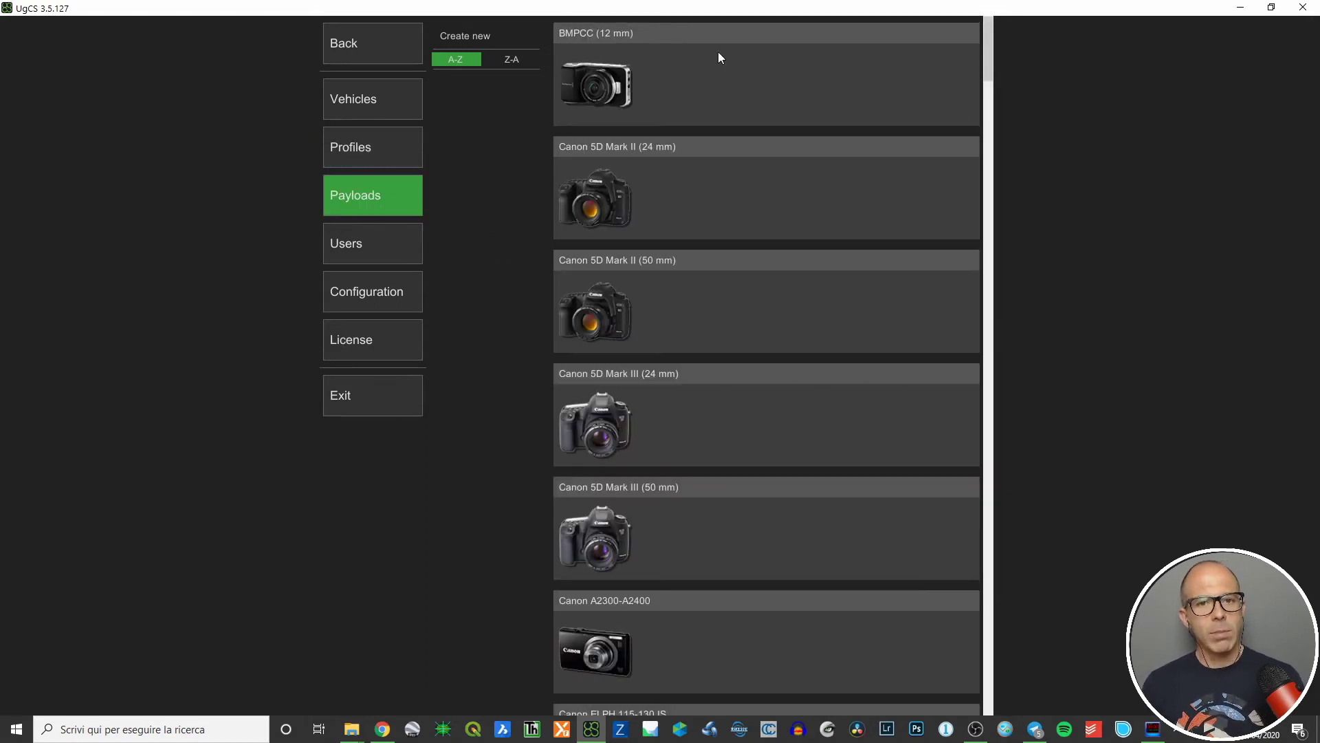
drag(988, 60, 988, 202)
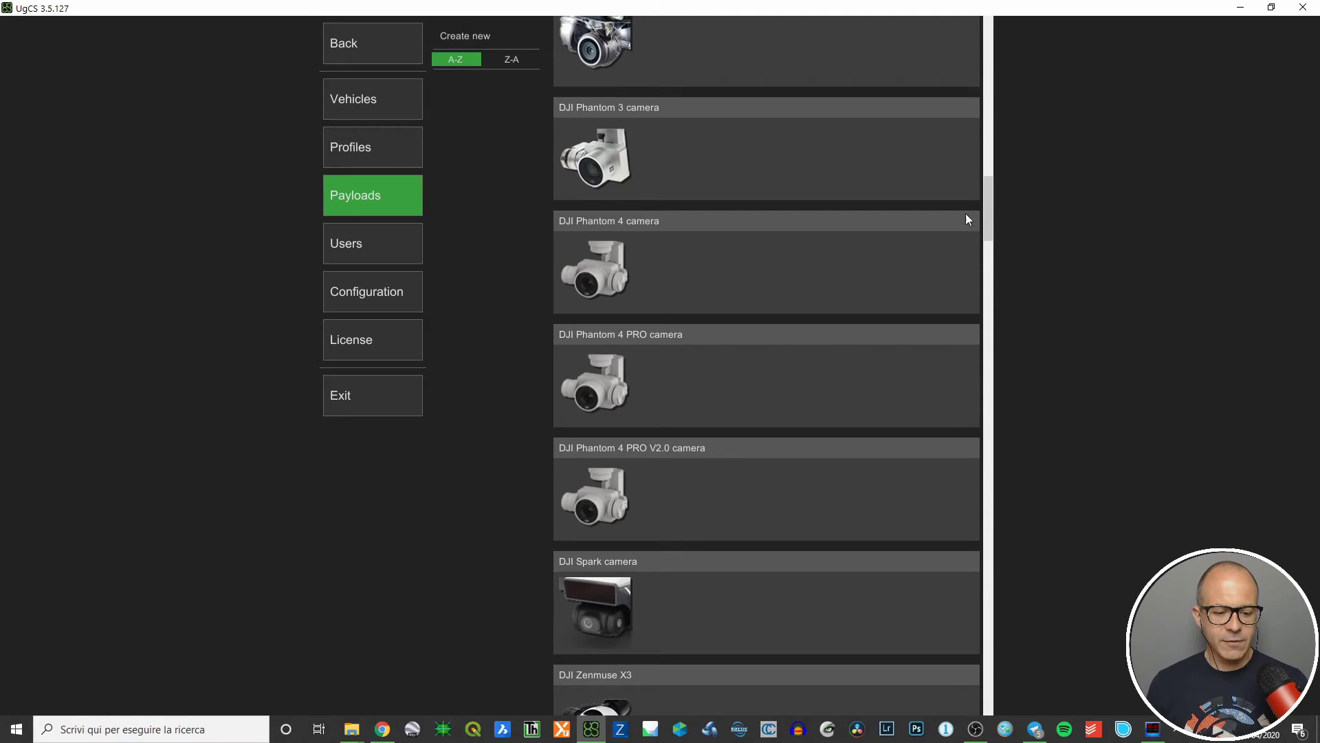
drag(990, 201, 977, 304)
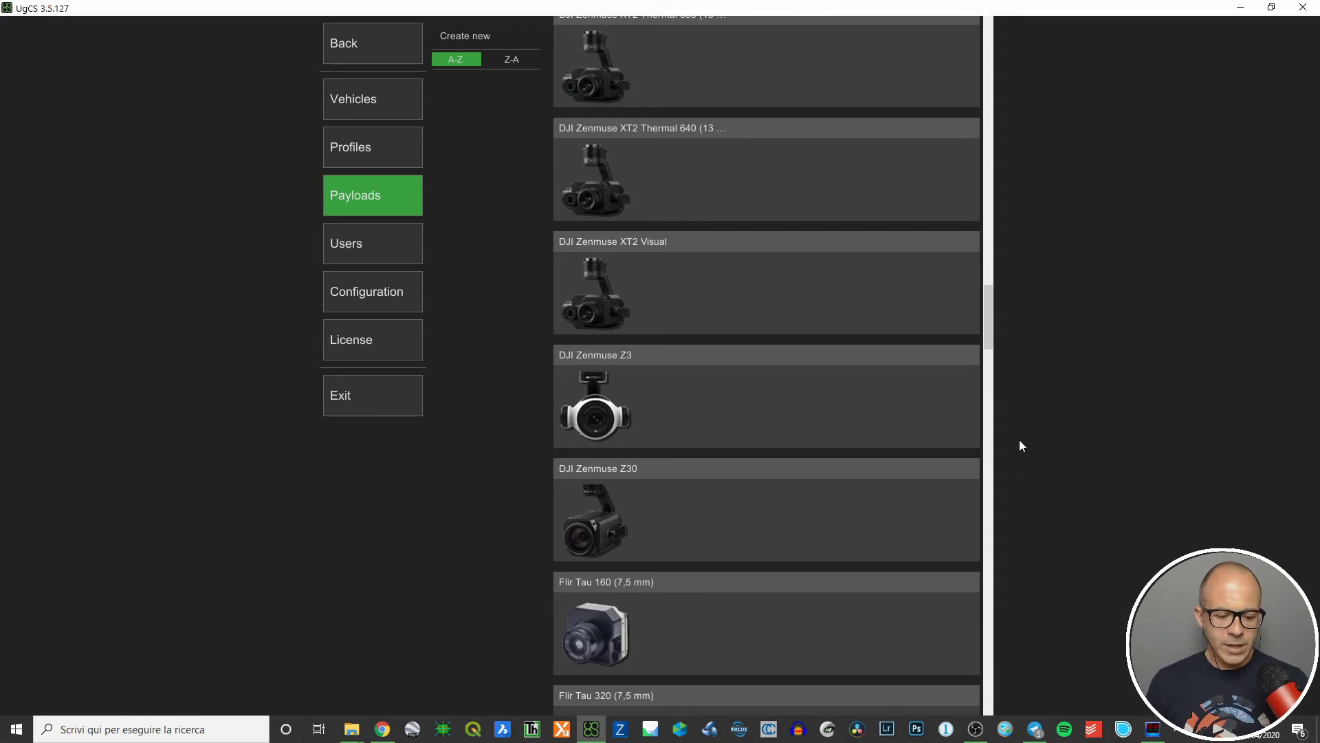
drag(988, 298, 999, 199)
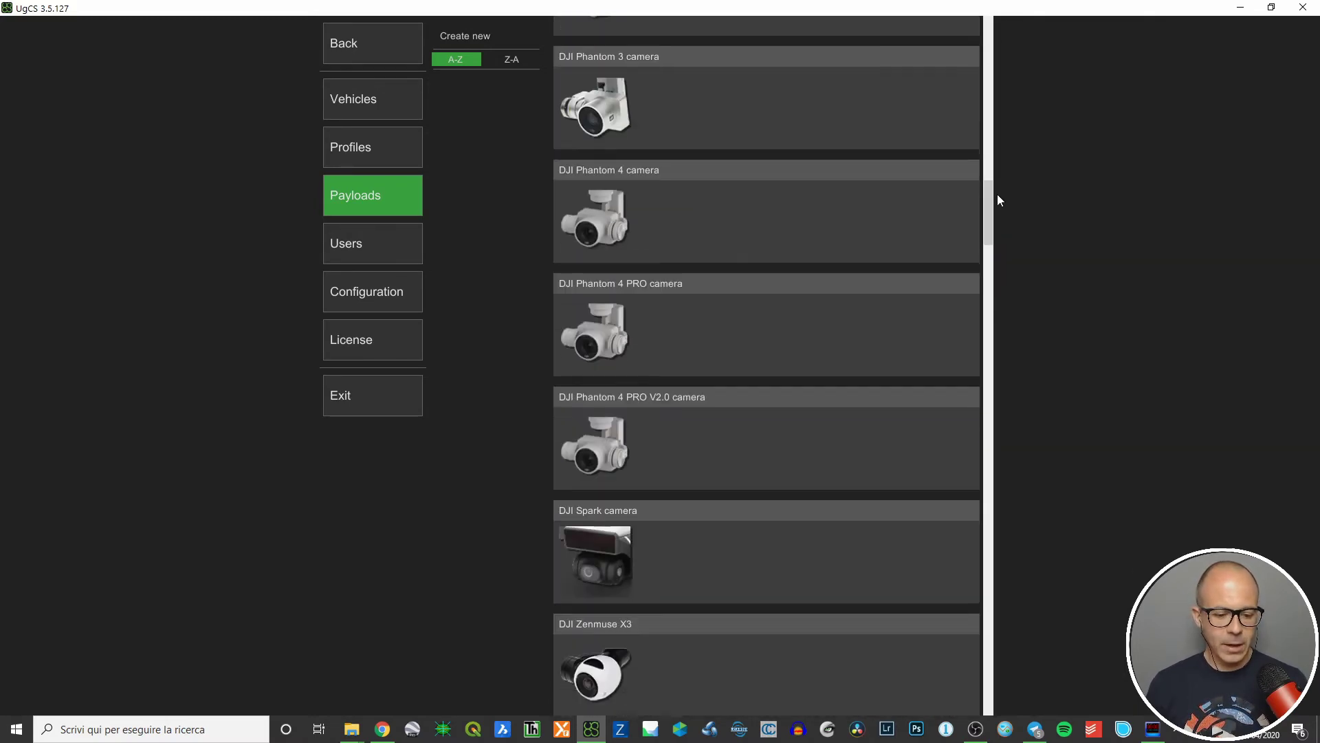
click(669, 331)
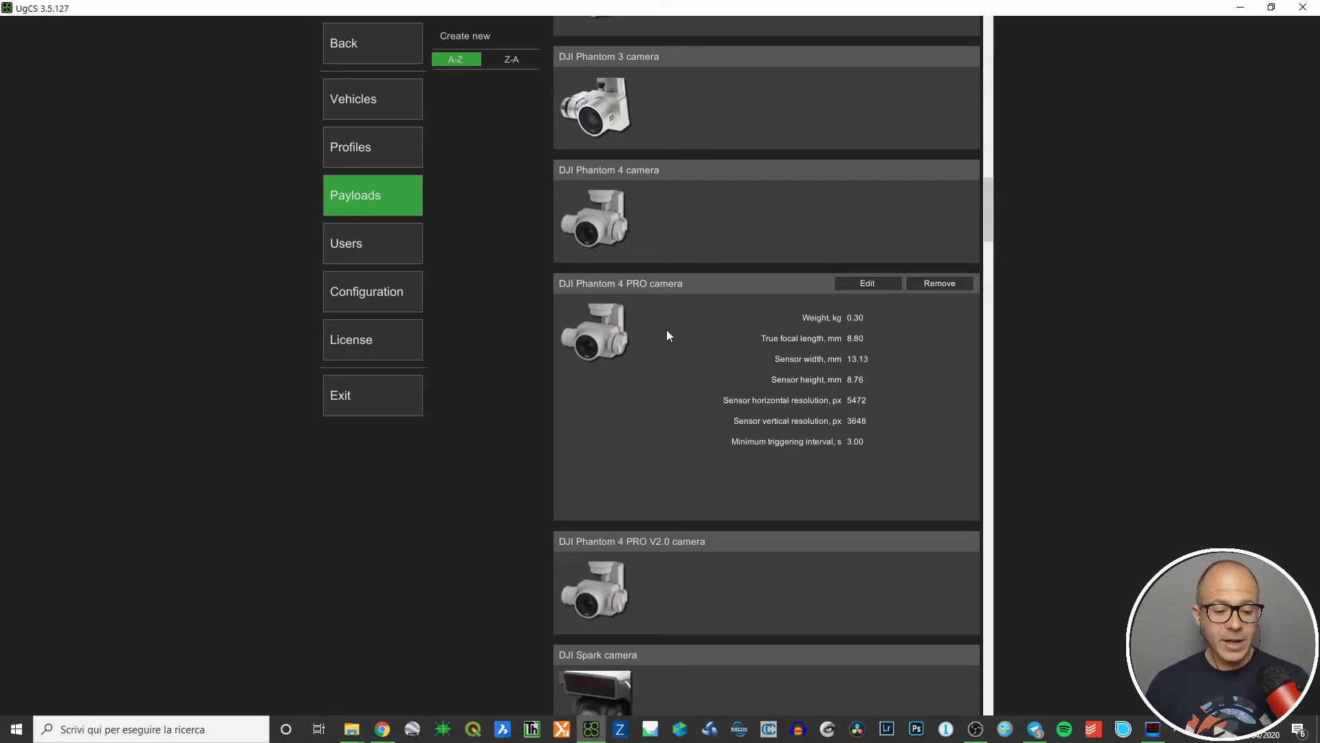
click(868, 283)
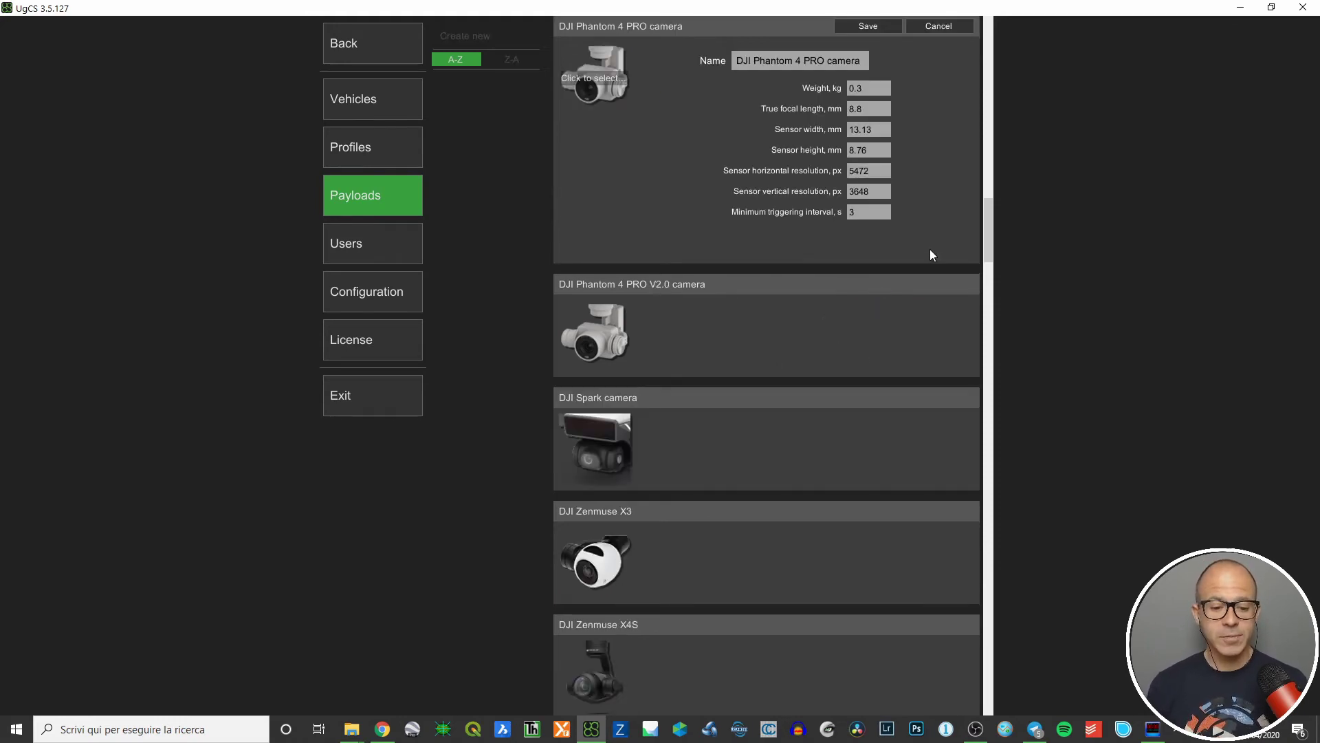
scroll(930, 254, up, 1)
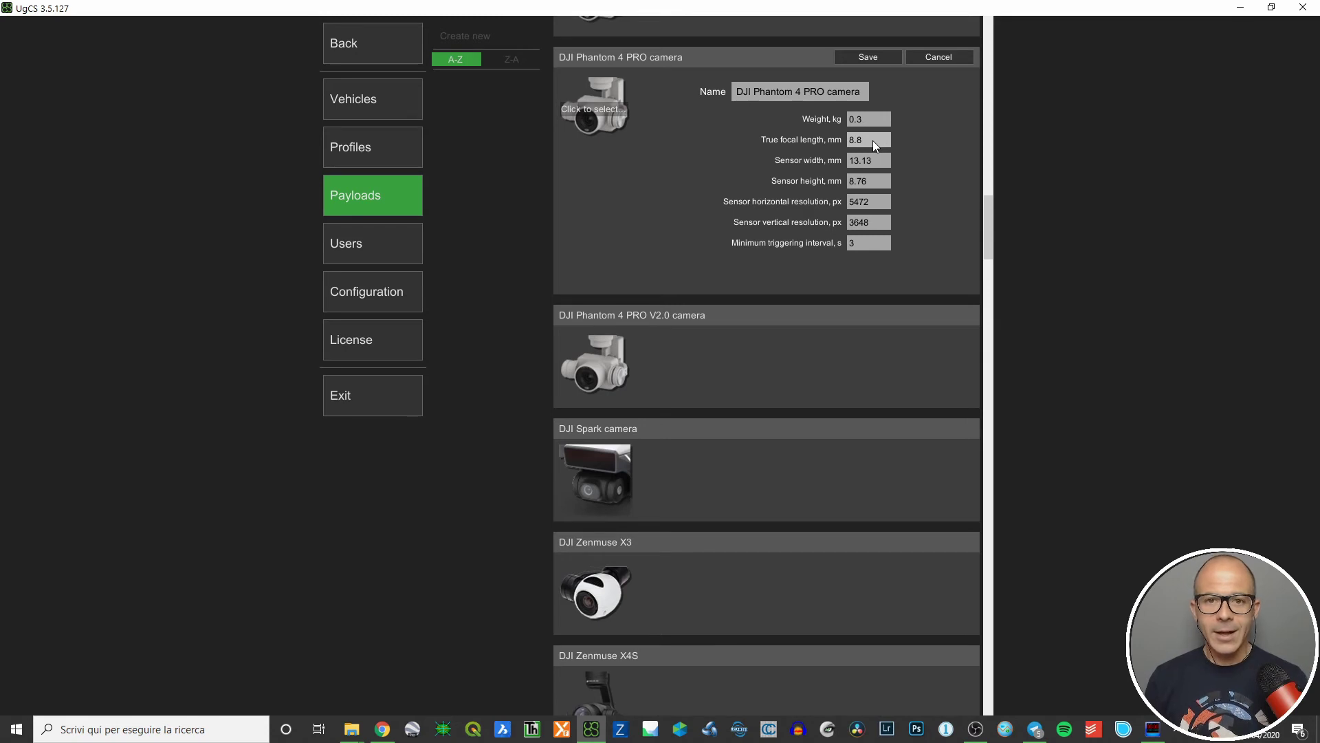
click(929, 57)
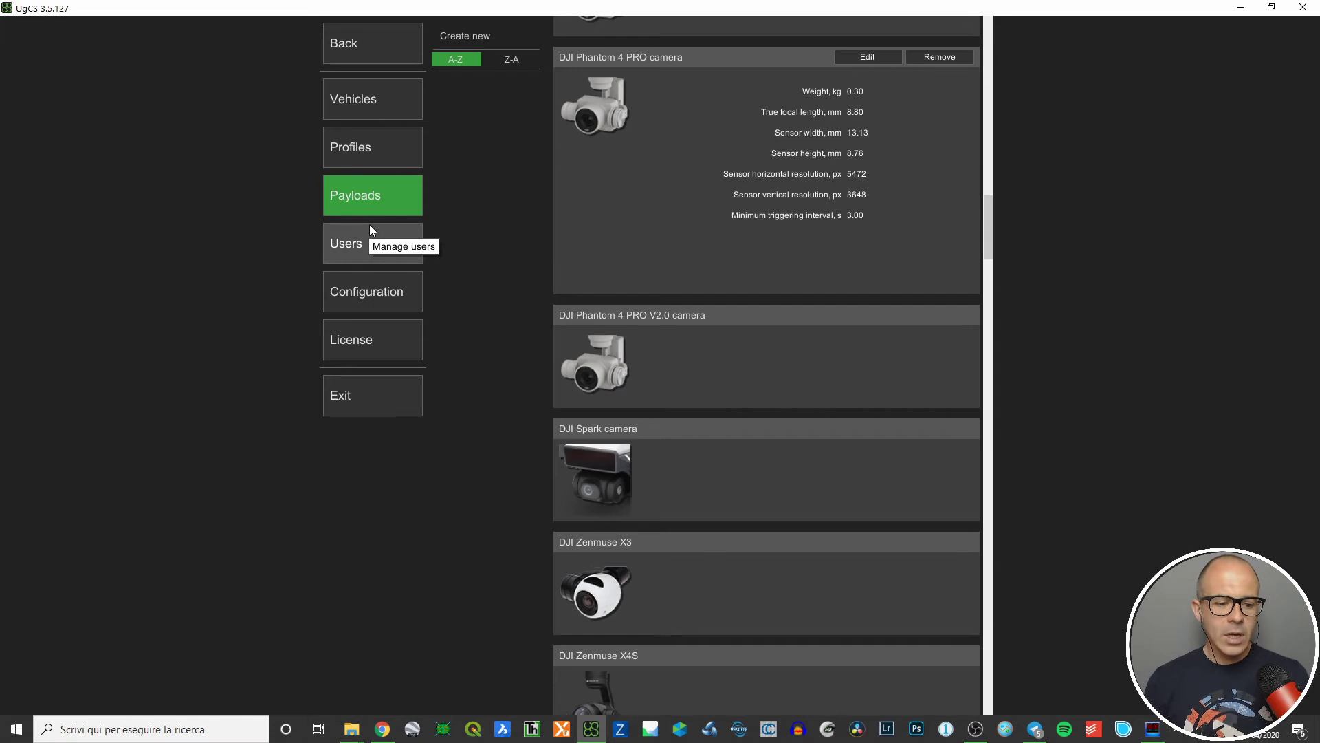
Step: Back in Profiles, start a blank new vehicle profile with Create new
click(357, 151)
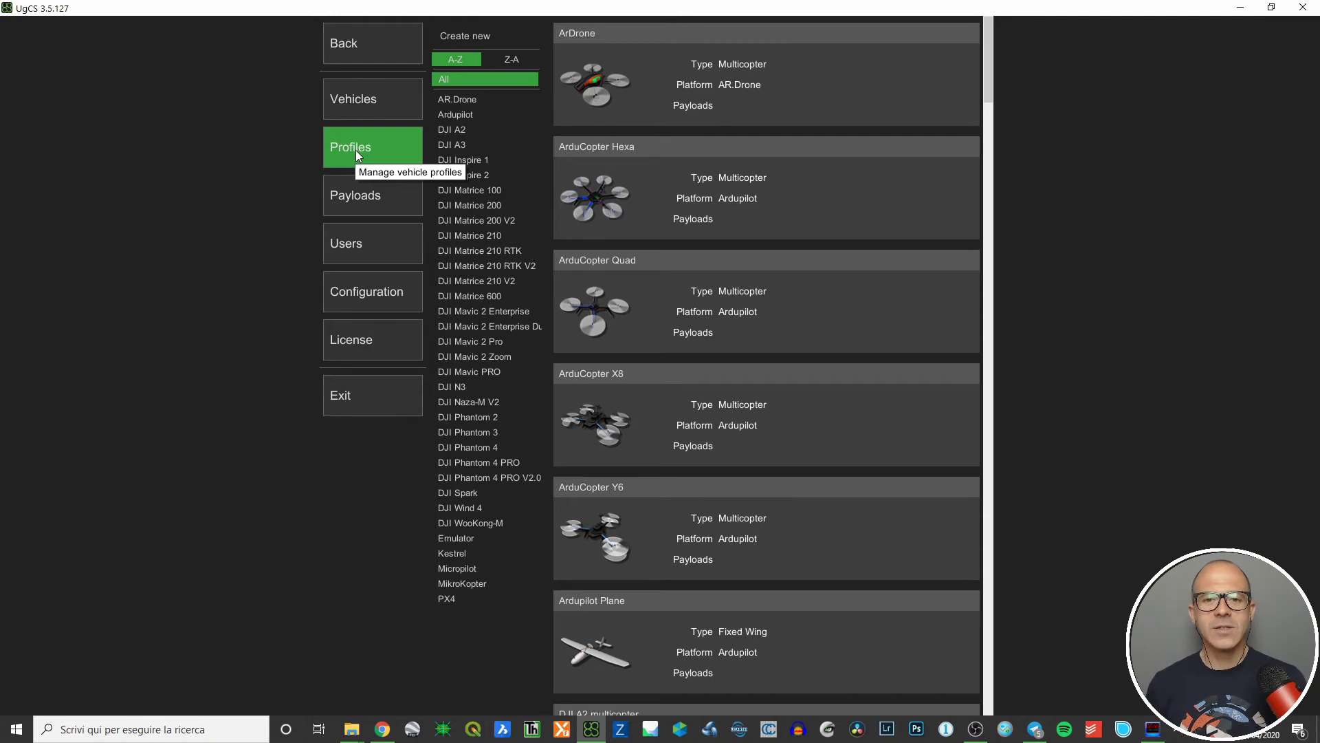
click(469, 36)
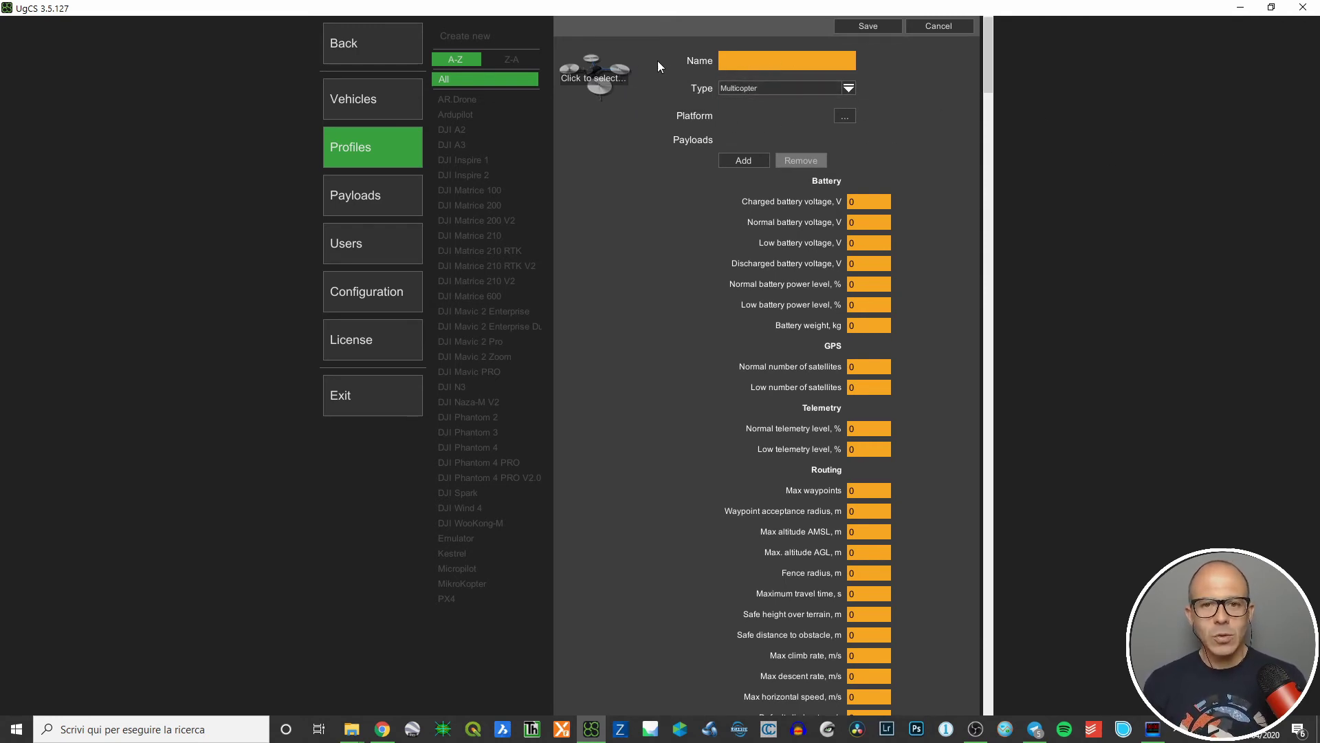
Step: Keep Multicopter as the new profile's type and bring up the Add payload camera catalogue
click(762, 87)
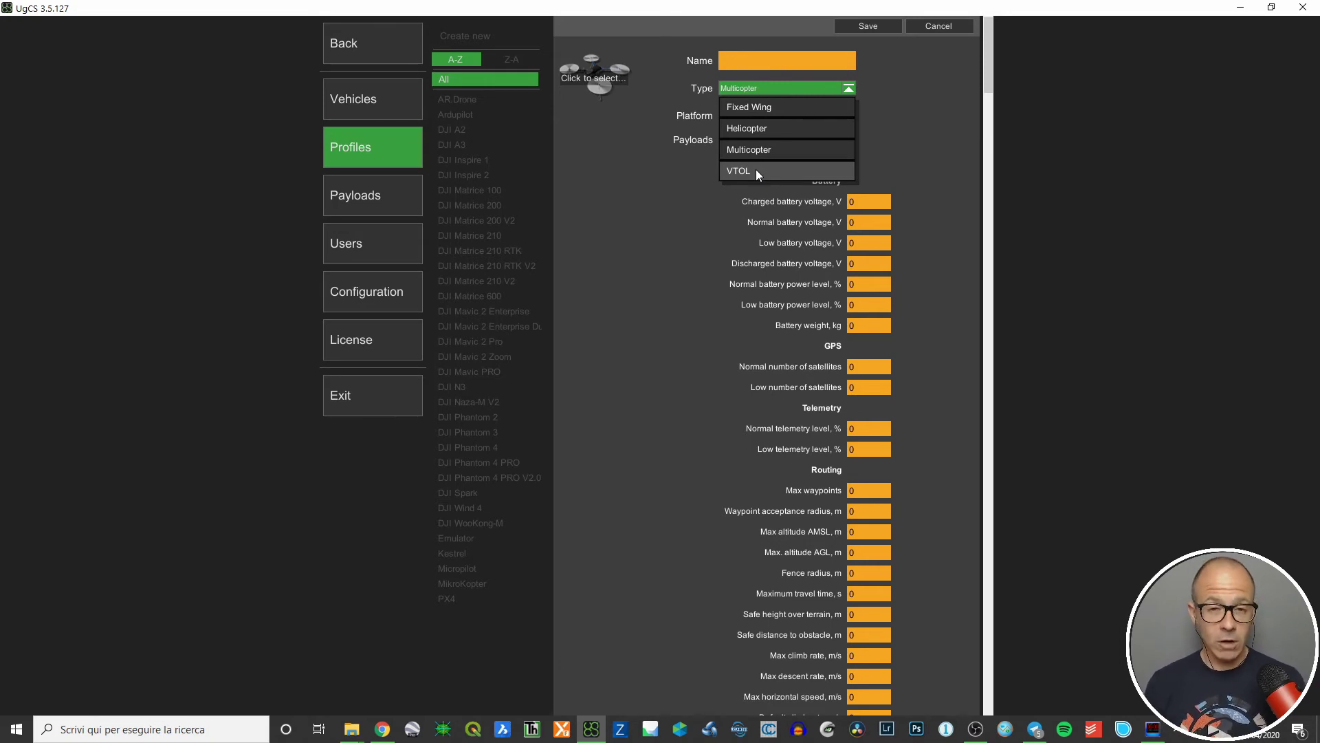
click(935, 120)
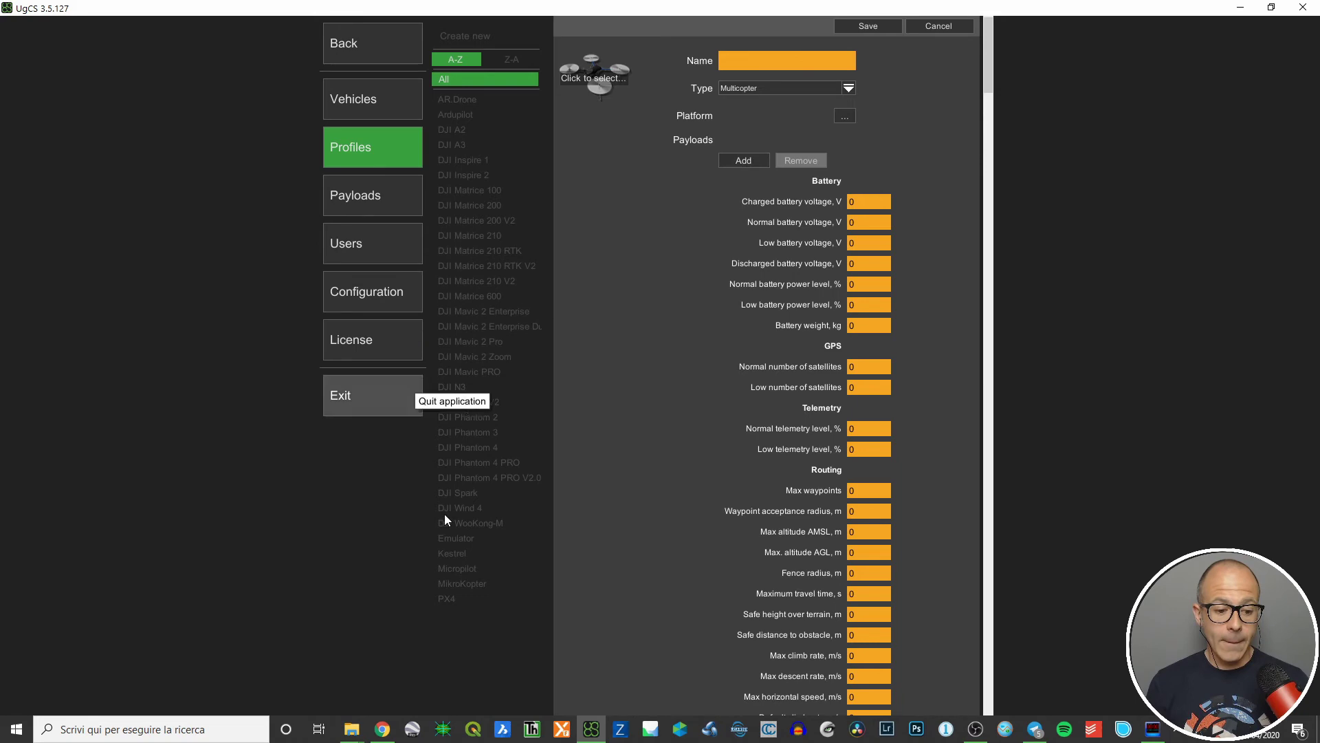
click(733, 163)
drag(1203, 256, 1210, 466)
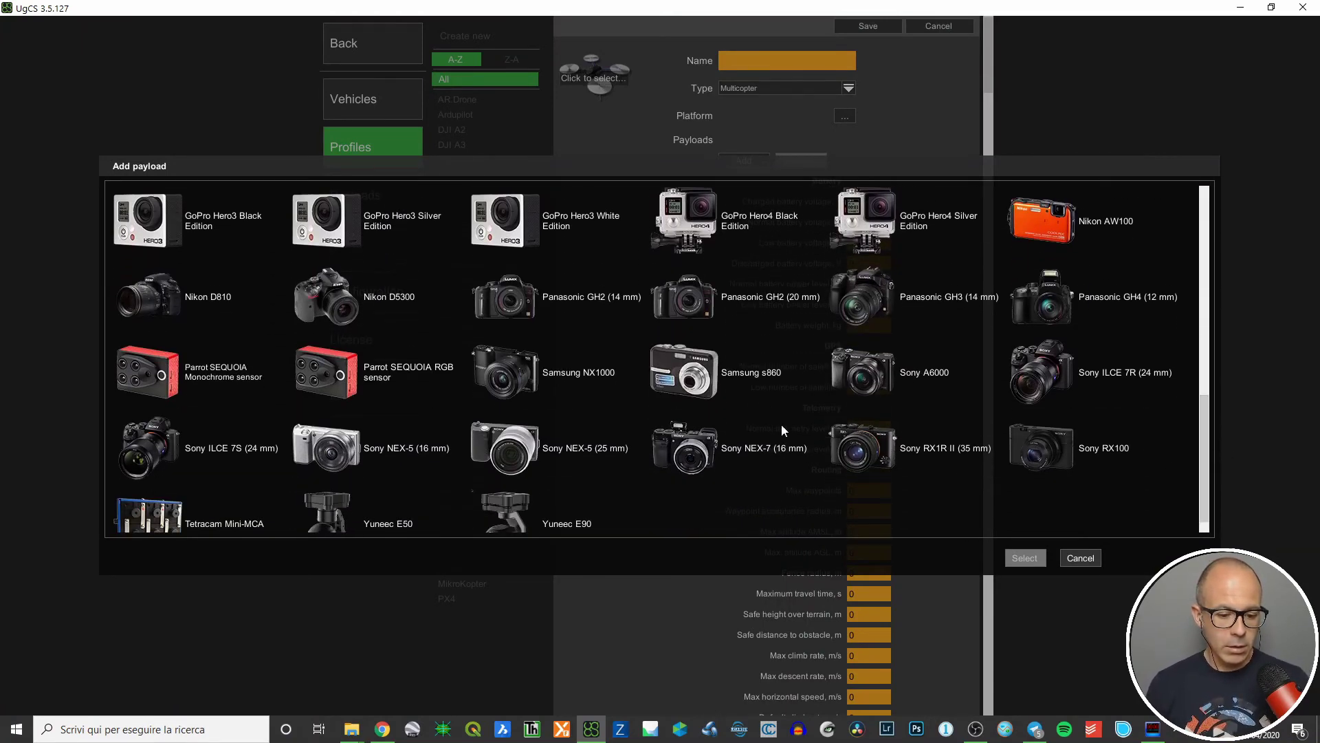
Step: Attach the Sony A6000 camera payload and set DJI Matrice 200 as the platform
click(993, 384)
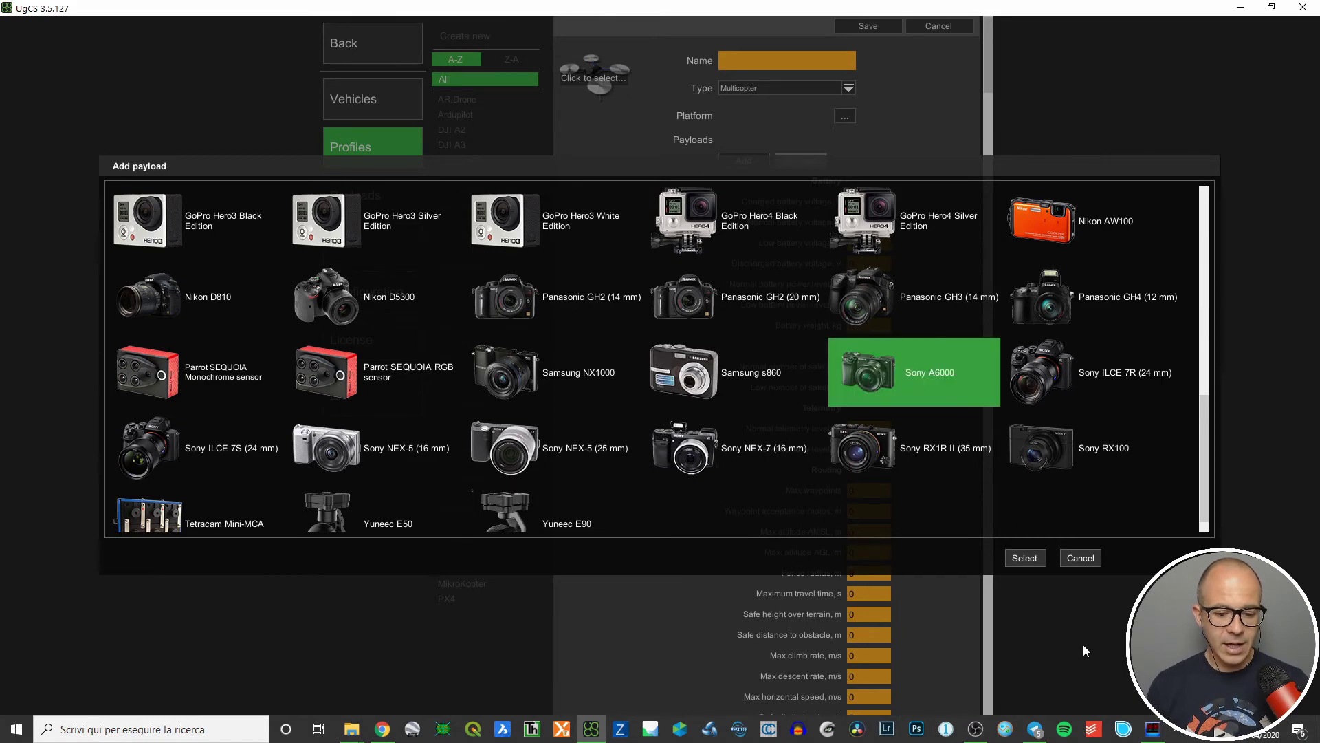
click(1023, 557)
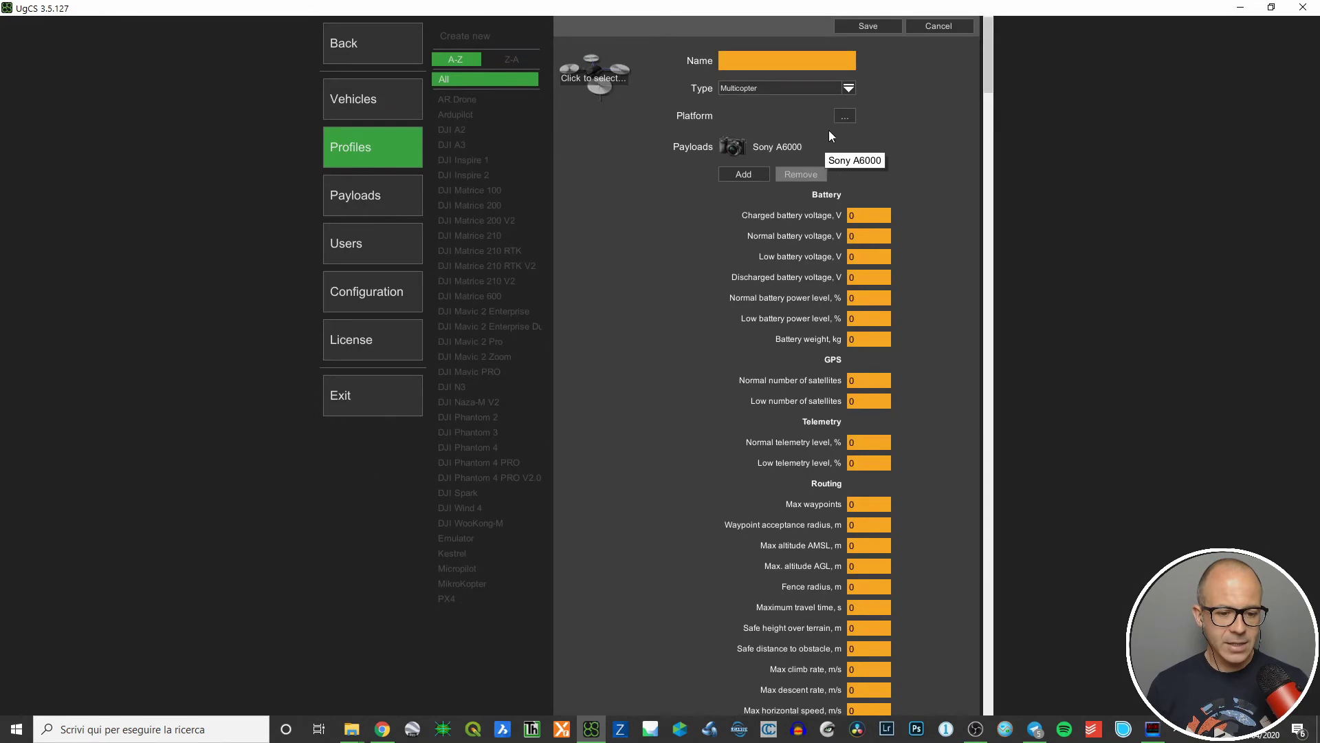
click(844, 116)
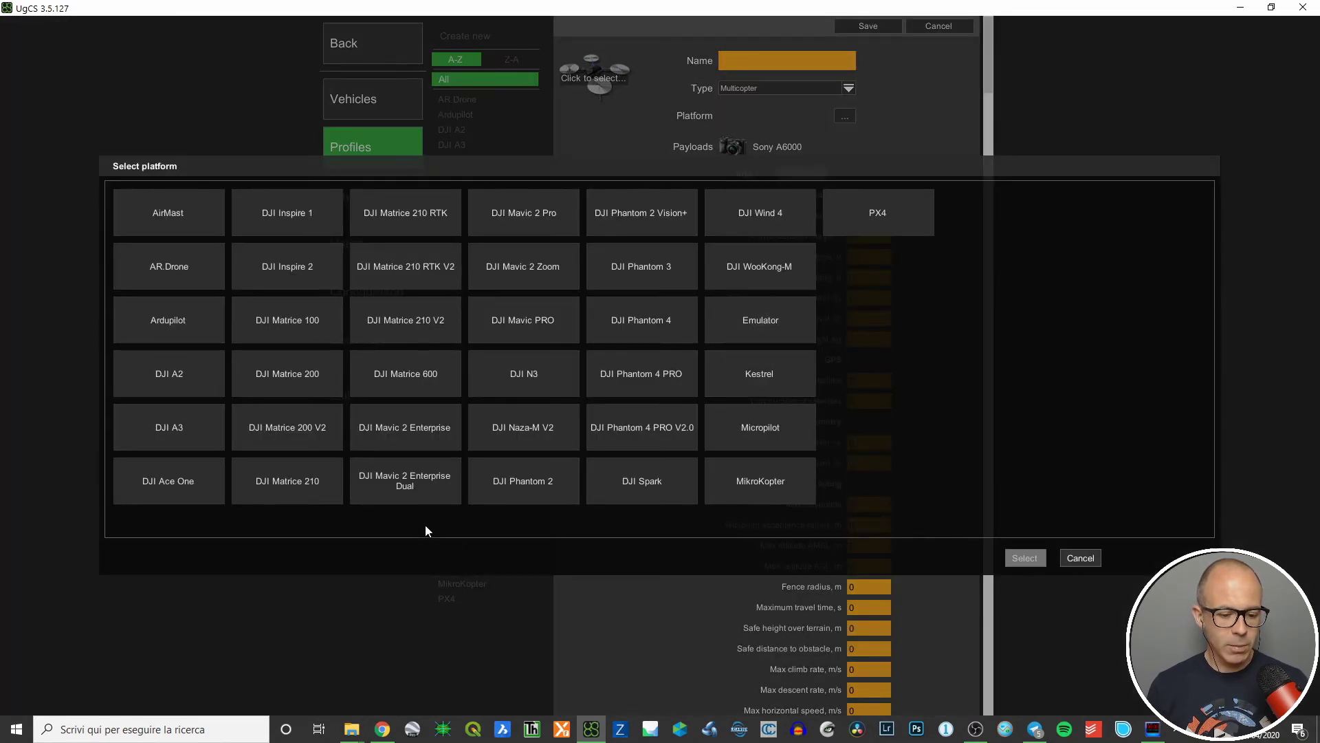
click(270, 374)
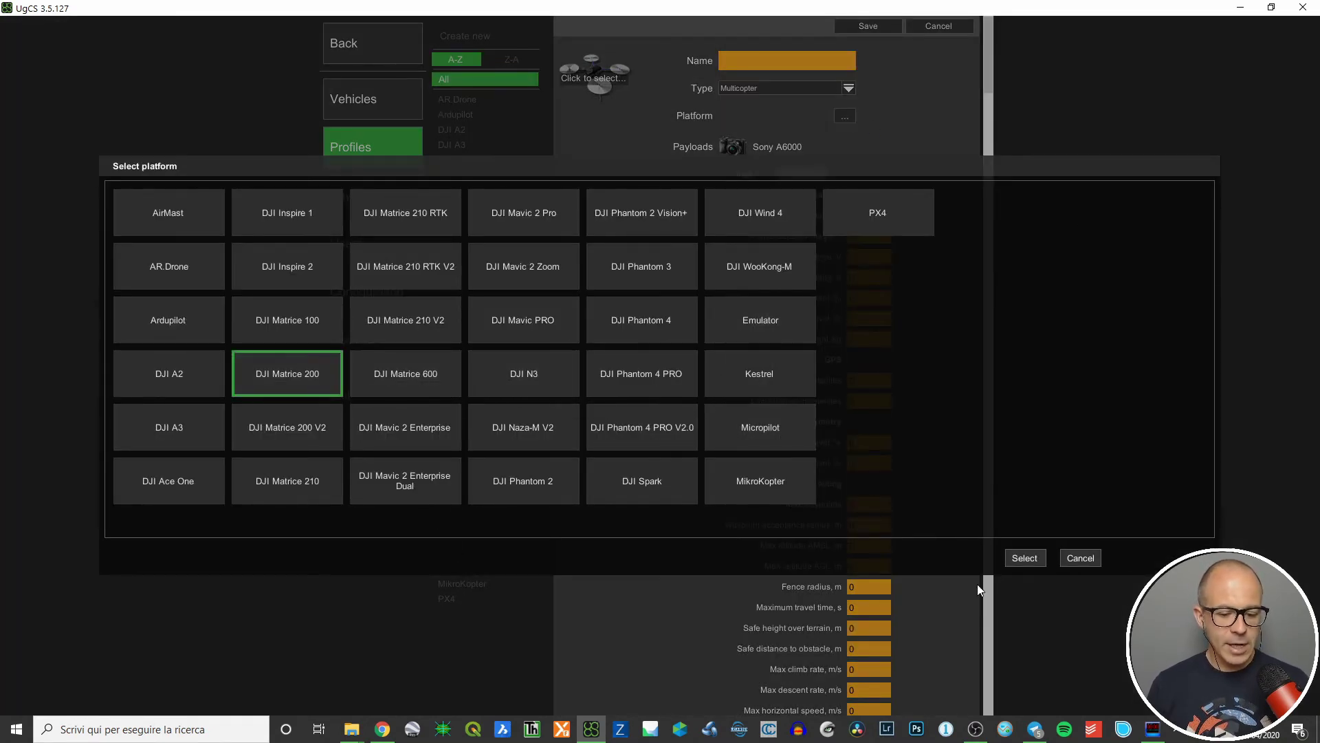
click(1023, 557)
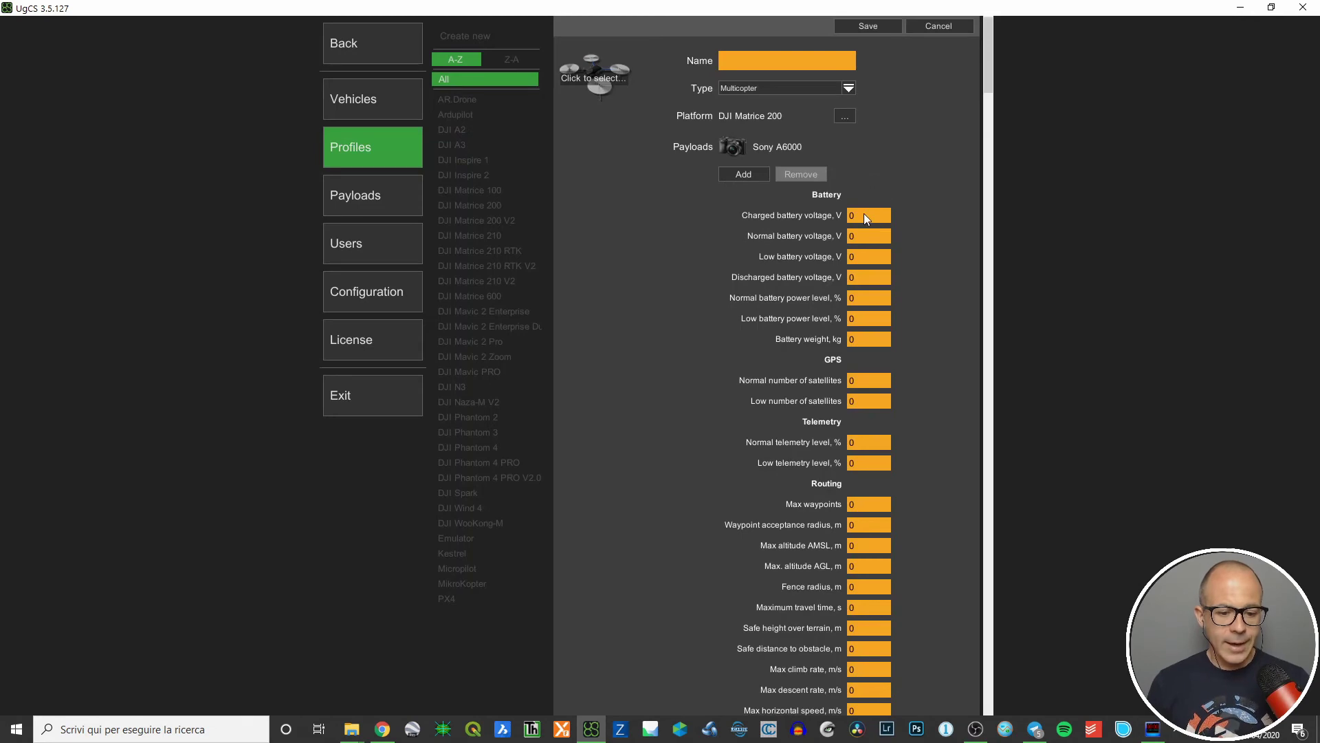
Step: Scroll through the new profile's still-blank name and settings fields to review them
scroll(864, 213, down, 1)
scroll(868, 213, down, 10)
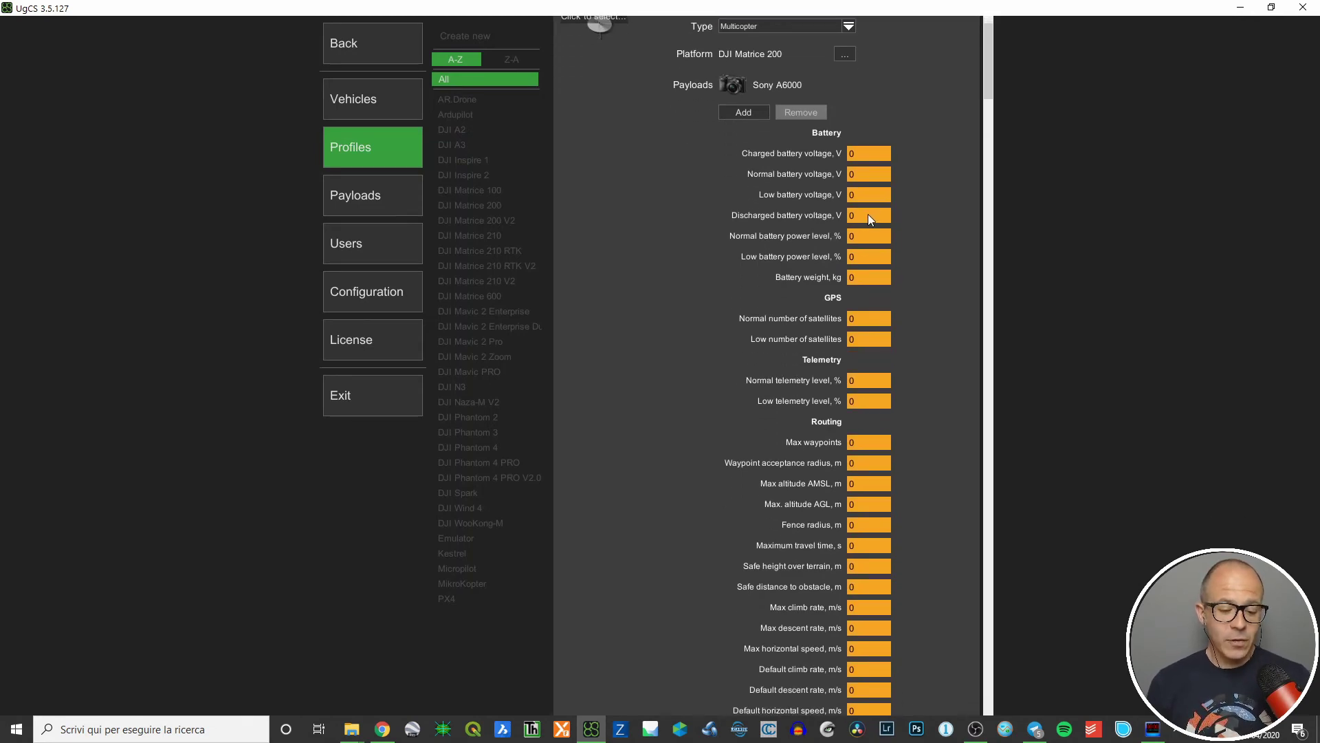
scroll(877, 228, down, 1)
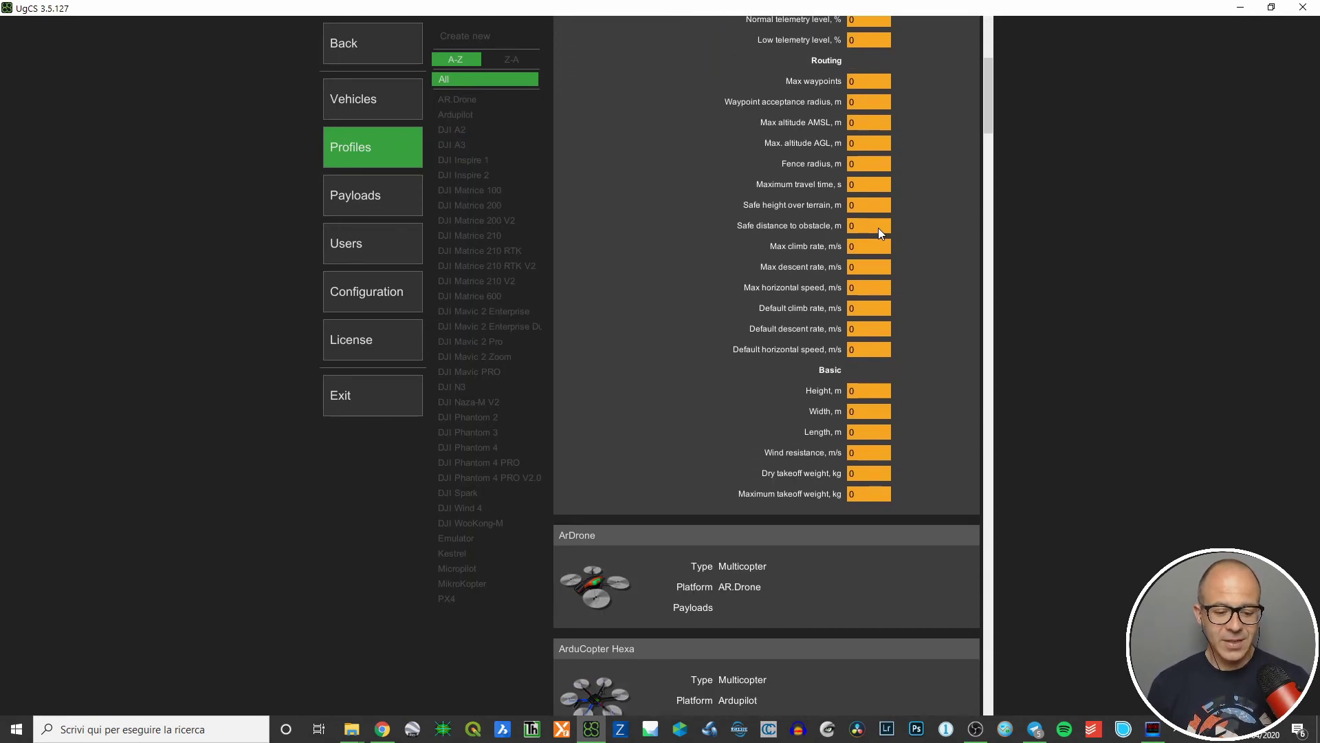
scroll(878, 229, up, 2)
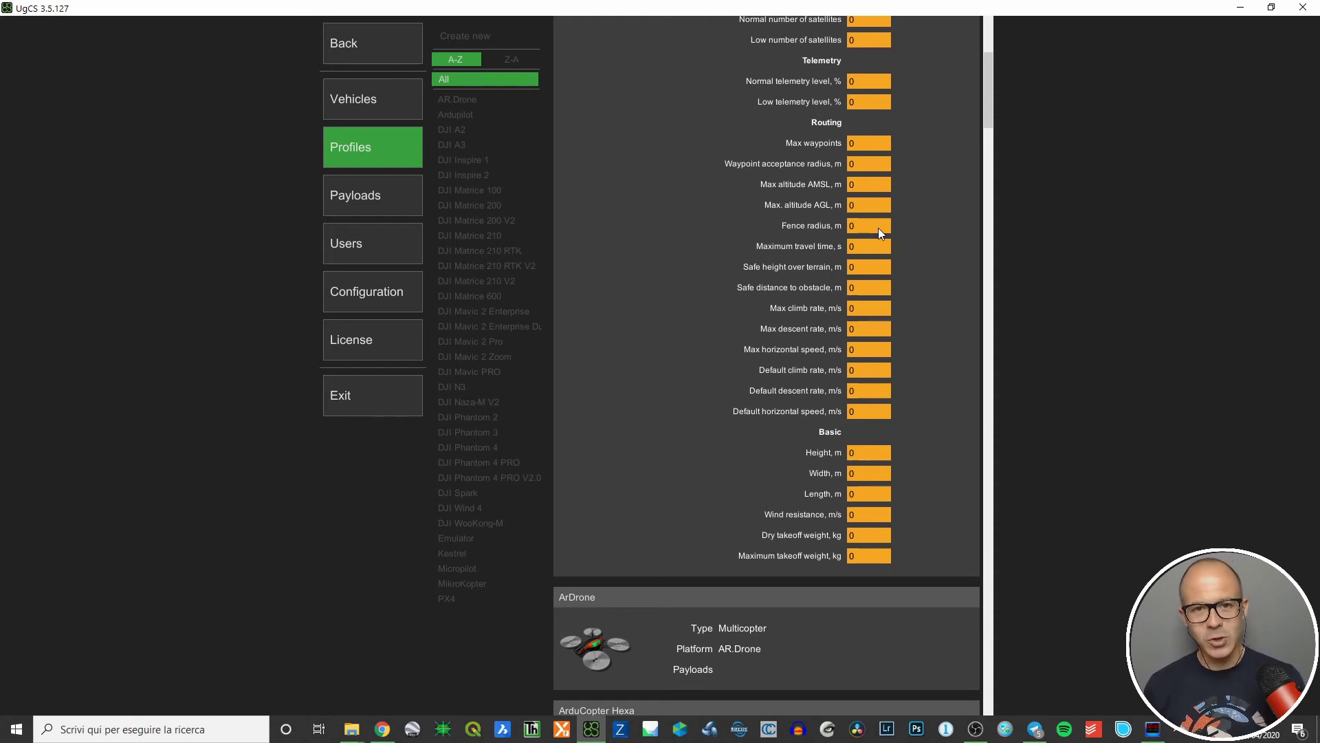
scroll(894, 233, up, 3)
scroll(895, 237, up, 3)
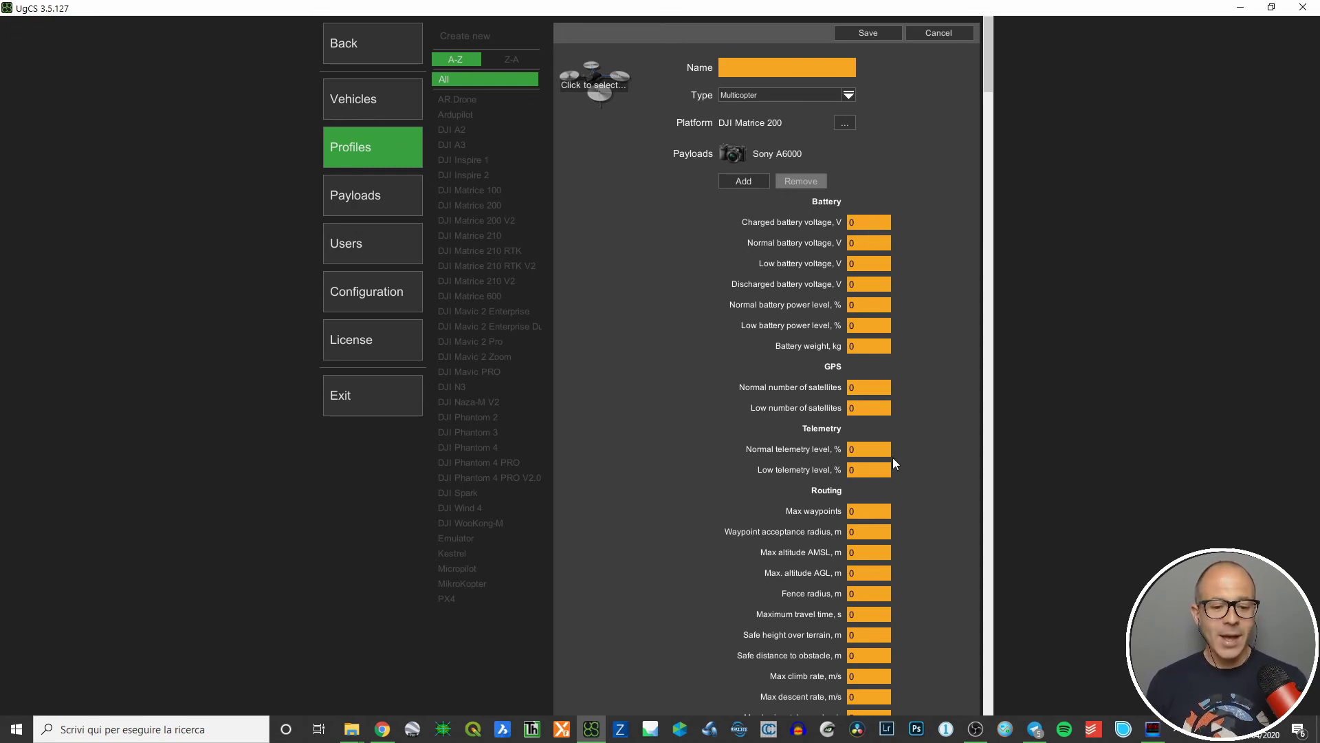
scroll(915, 312, down, 1)
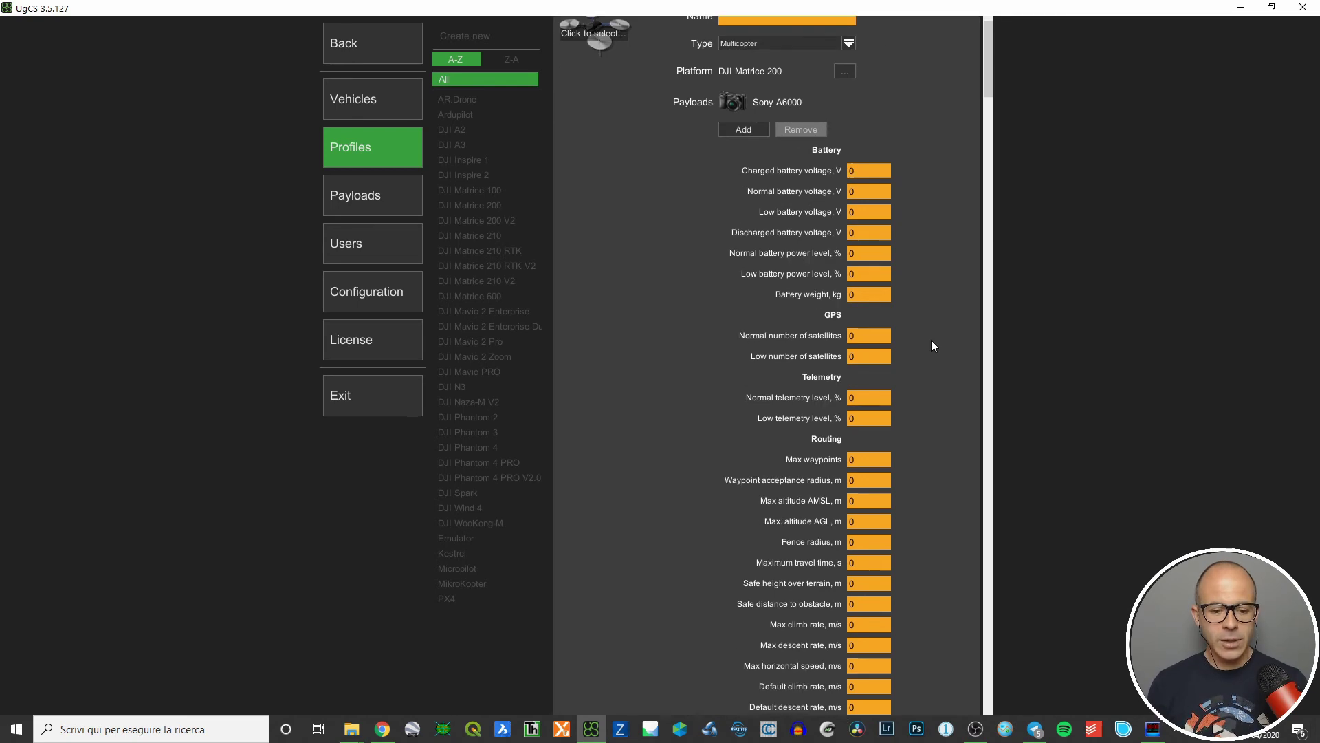
scroll(921, 378, down, 1)
scroll(873, 137, up, 2)
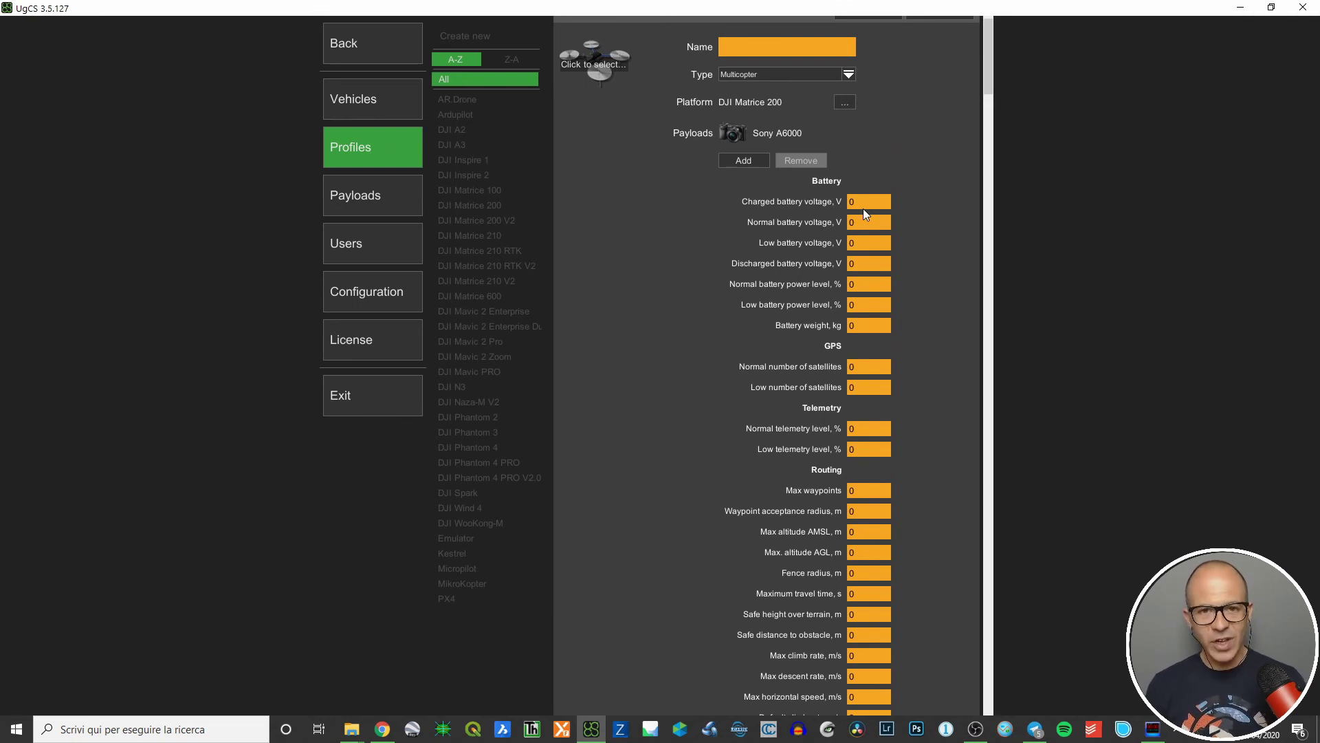
scroll(912, 148, up, 1)
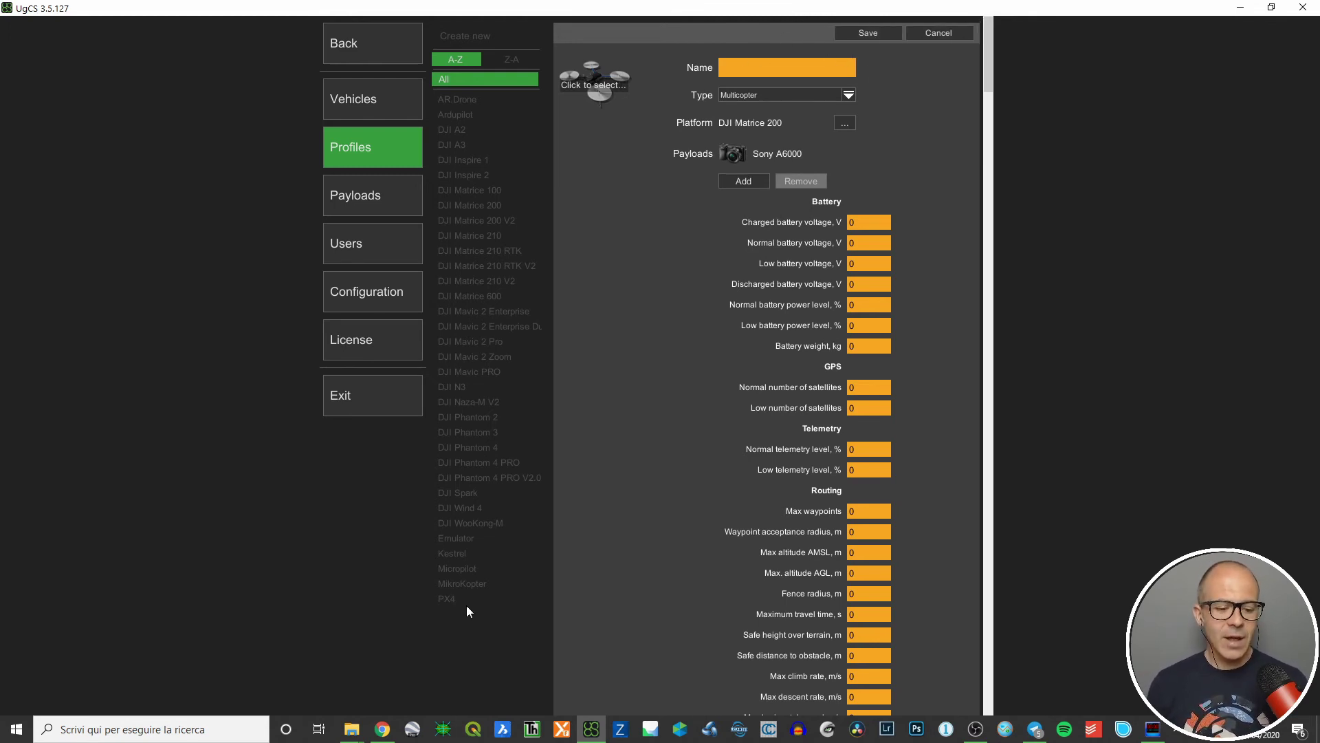
Step: Cancel the new vehicle profile, discarding its unsaved changes
click(931, 32)
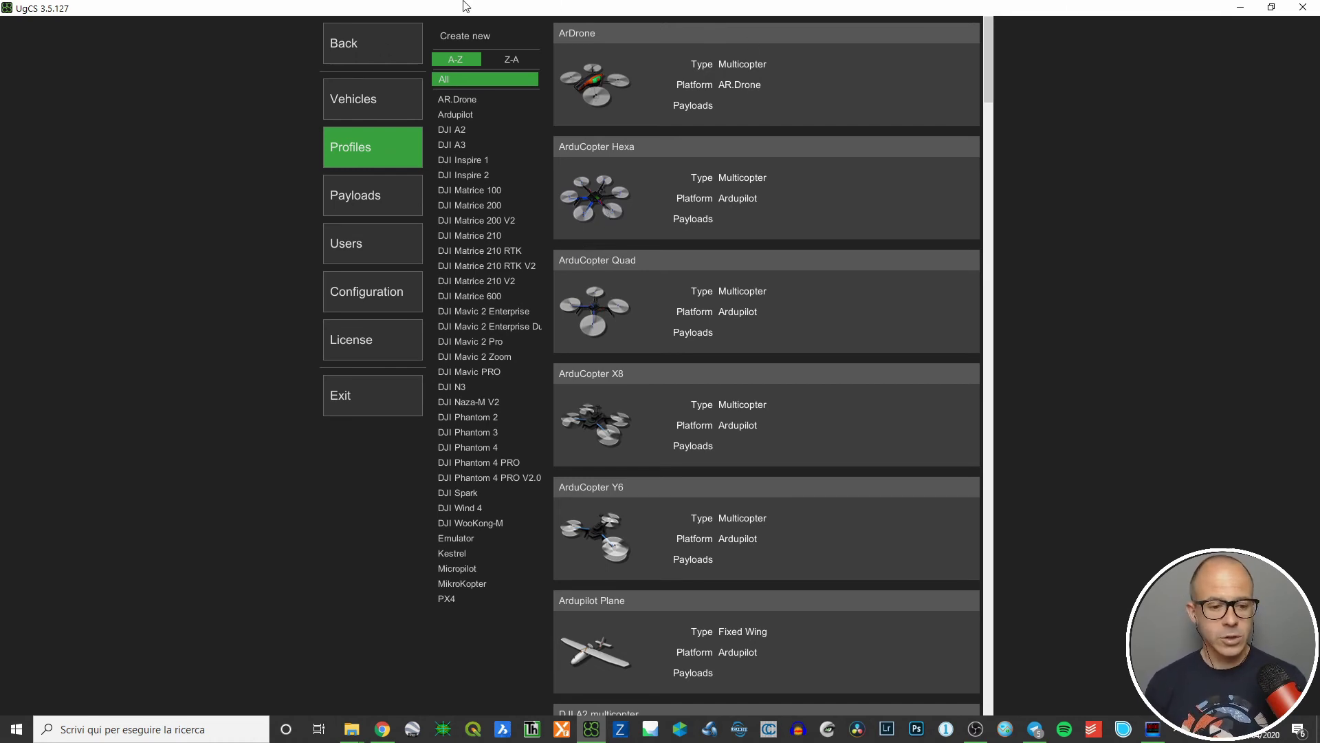
Step: Review the 3D map cache, Appearance and Performance sections of the client Configuration
click(373, 295)
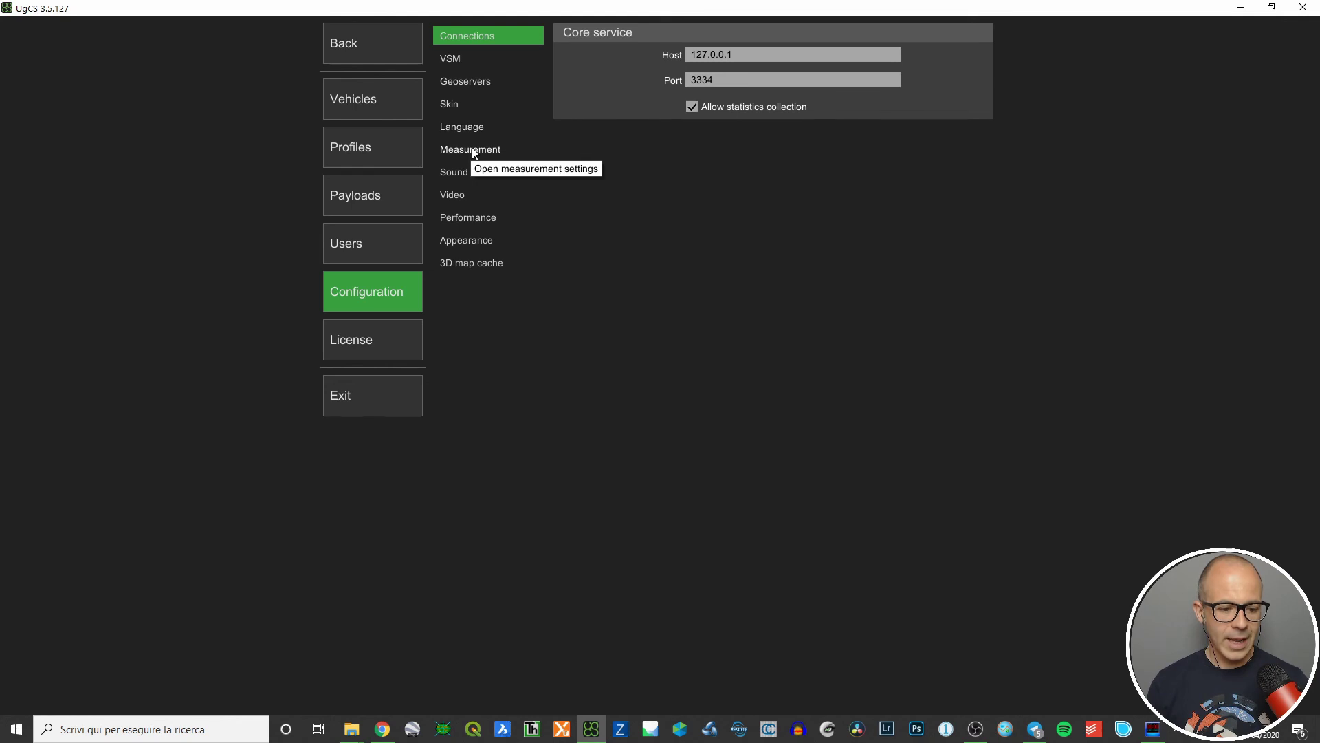
click(482, 264)
click(457, 240)
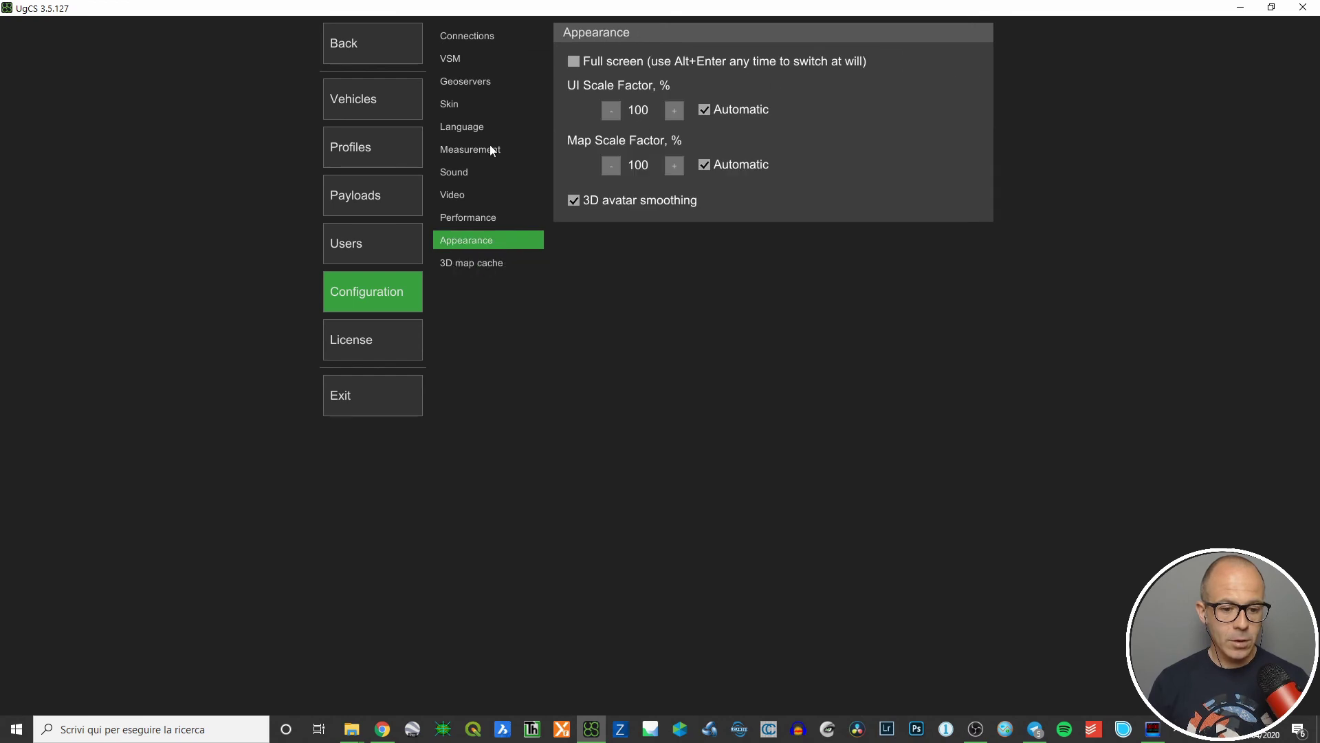
click(458, 216)
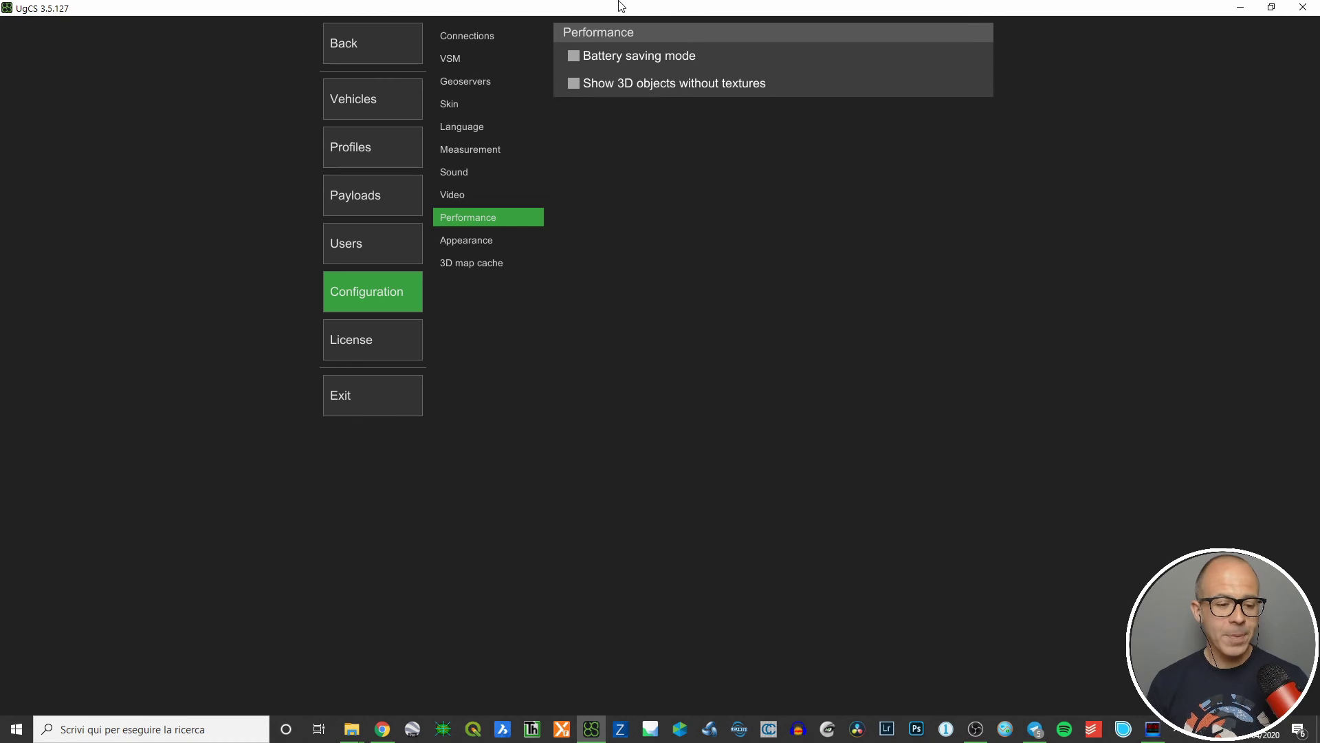
Step: Go back to the map and begin a new route created from scratch
click(366, 51)
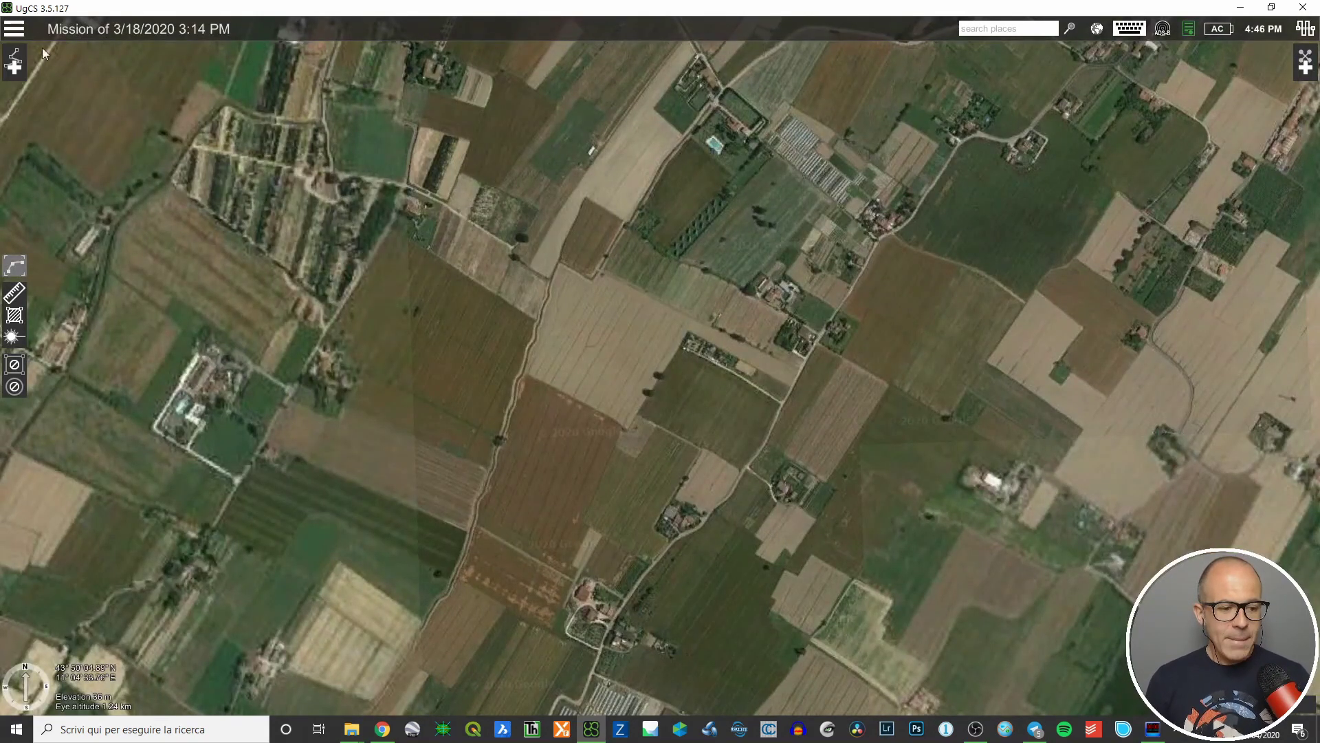
click(15, 72)
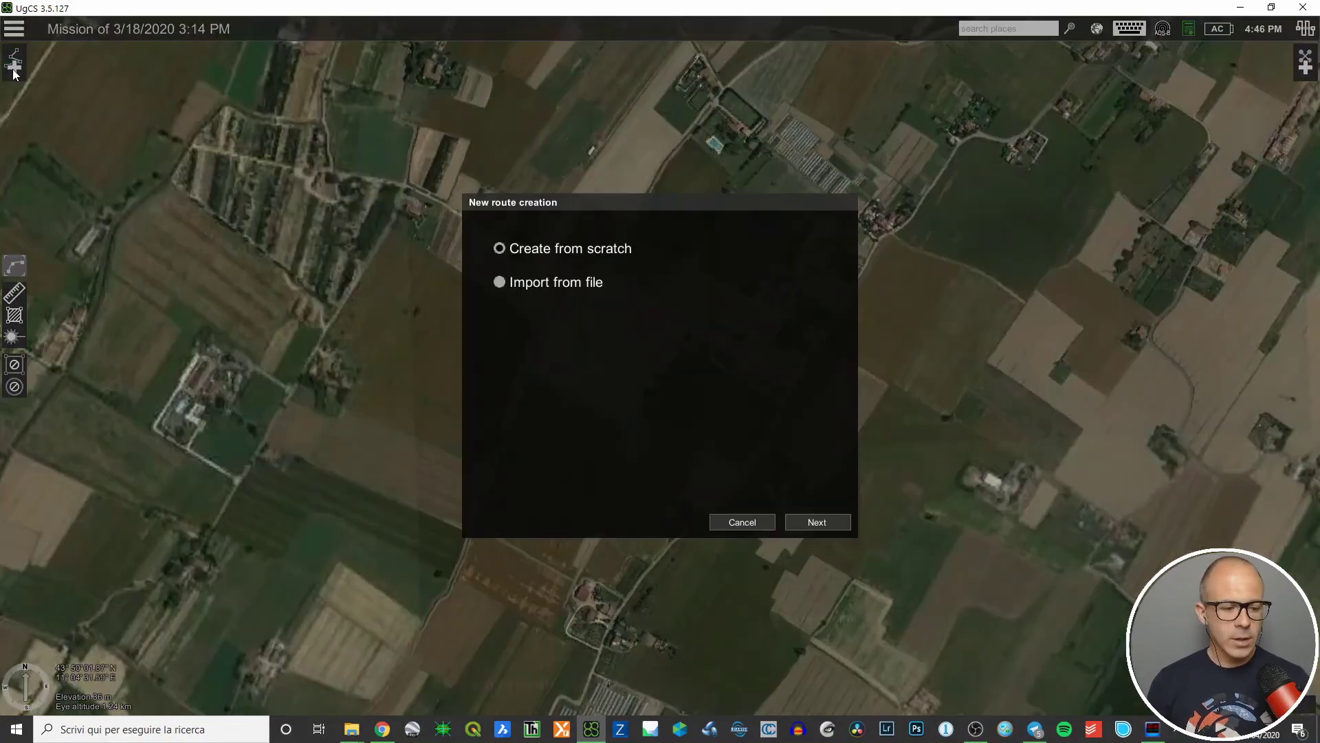
click(826, 521)
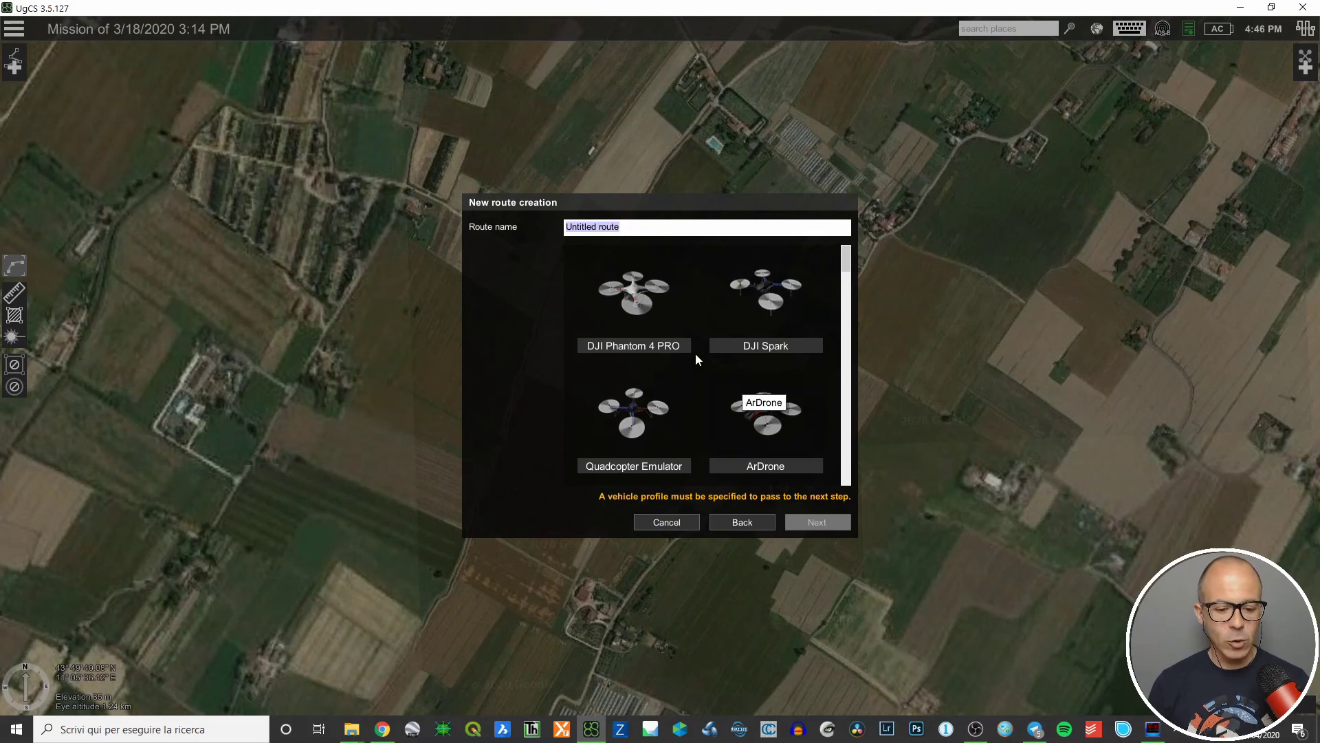
Step: Name the route TEST and assign it the DJI Phantom 4 PRO vehicle profile
text(TEST)
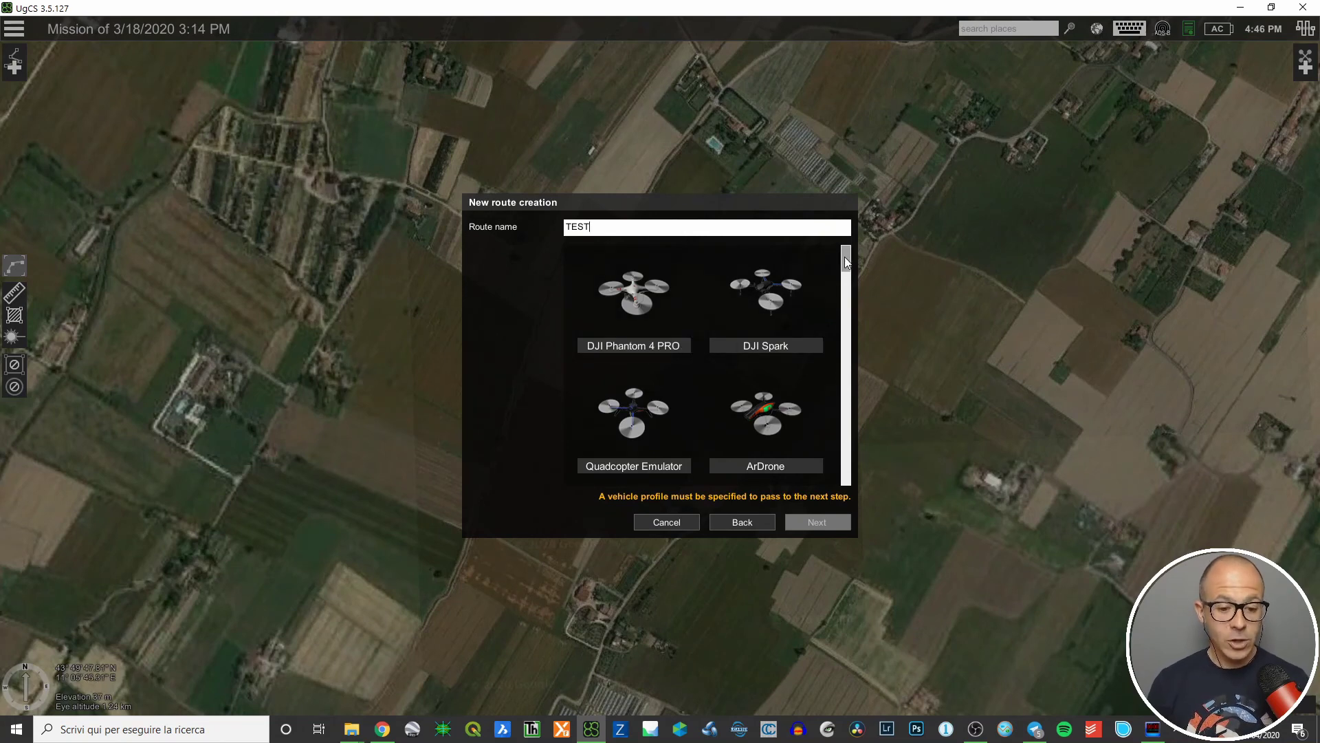
scroll(845, 257, down, 1)
scroll(845, 257, up, 1)
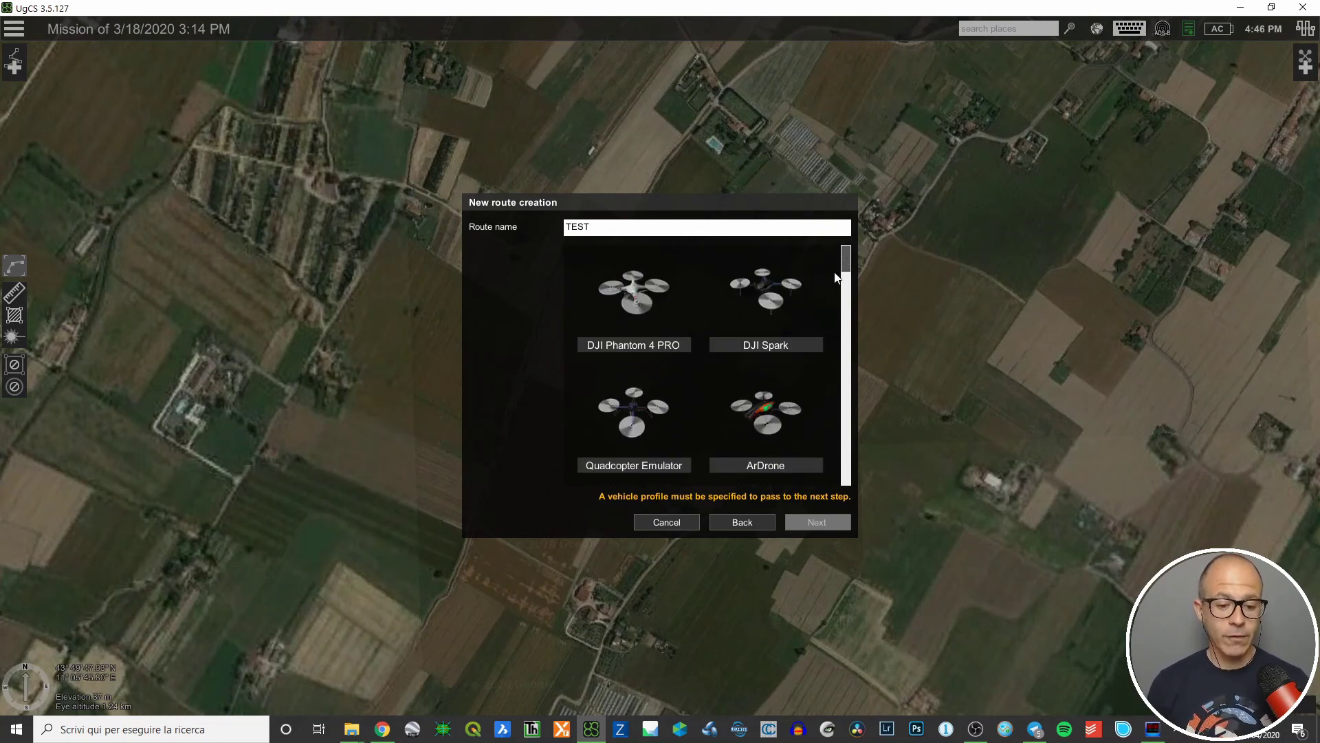
click(631, 295)
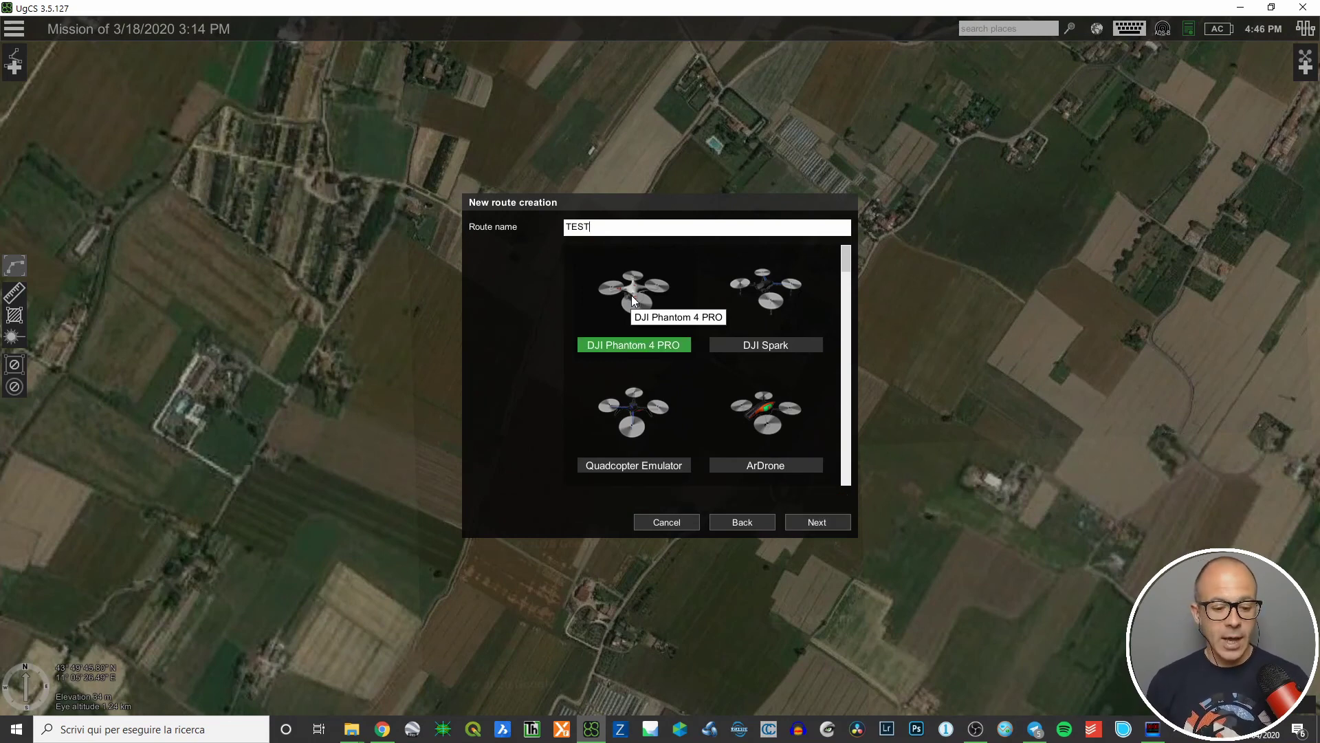